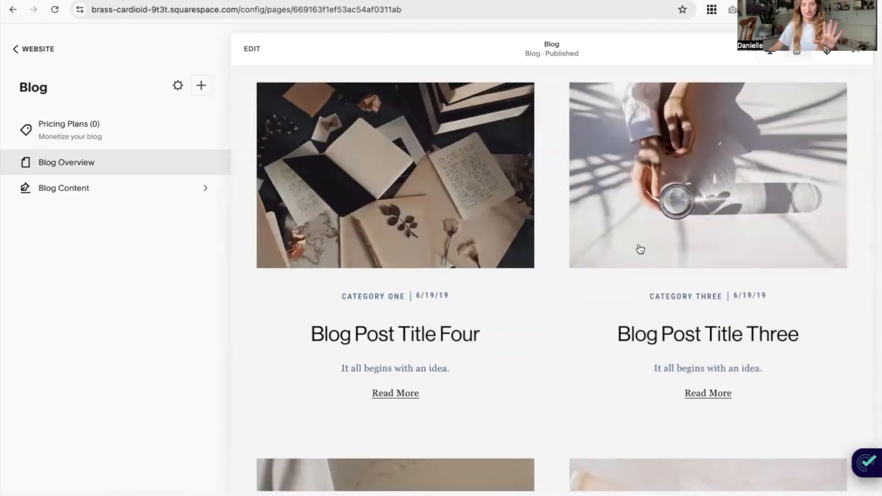
Step: Review the blog post grid on the Blog page and open the page for editing
{"action": "scroll", "coordinate": [611, 247], "scroll_direction": "down", "scroll_amount": 3}
{"action": "scroll", "coordinate": [610, 249], "scroll_direction": "down", "scroll_amount": 3}
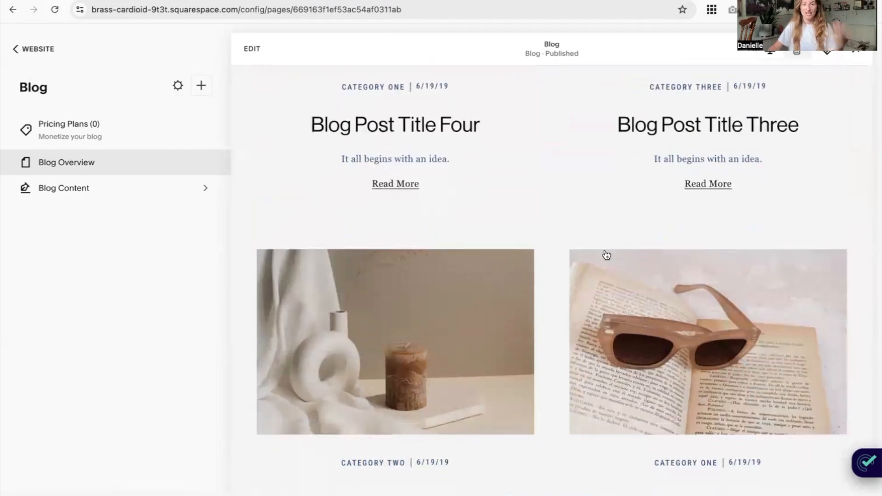
{"action": "scroll", "coordinate": [607, 255], "scroll_direction": "up", "scroll_amount": 5}
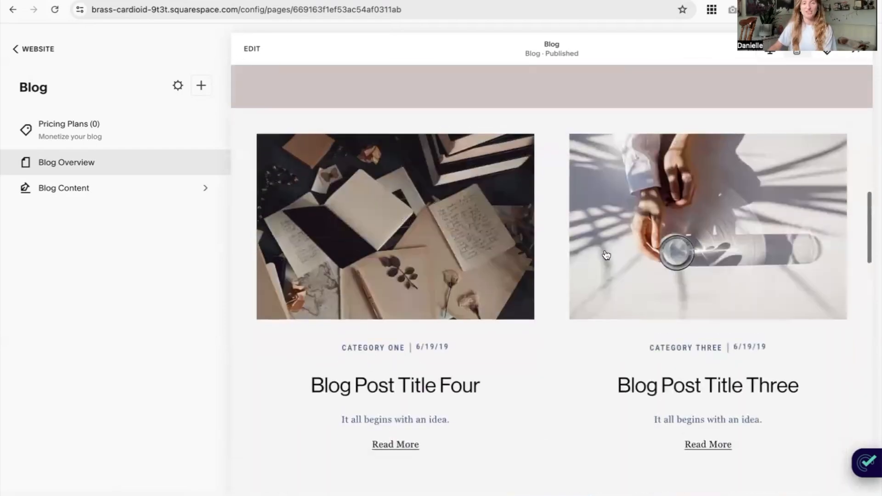
{"action": "scroll", "coordinate": [607, 255], "scroll_direction": "down", "scroll_amount": 1}
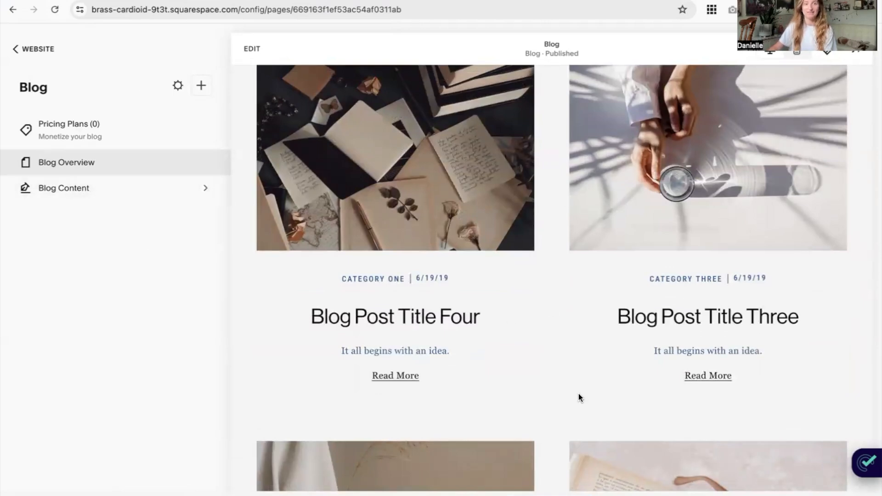
{"action": "scroll", "coordinate": [578, 394], "scroll_direction": "up", "scroll_amount": 10}
{"action": "left_click", "coordinate": [252, 49]}
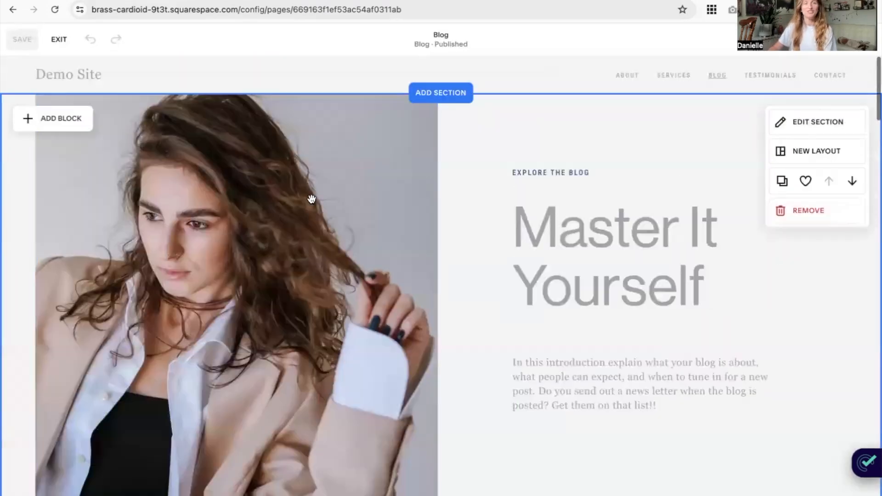
Step: Open the section settings of the blog post grid below the featured post
{"action": "scroll", "coordinate": [610, 393], "scroll_direction": "down", "scroll_amount": 10}
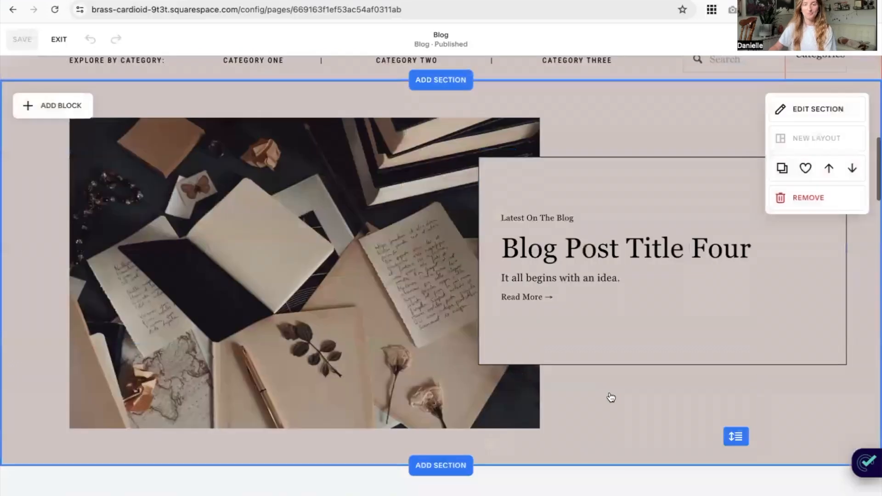
{"action": "scroll", "coordinate": [610, 397], "scroll_direction": "down", "scroll_amount": 10}
{"action": "scroll", "coordinate": [602, 388], "scroll_direction": "up", "scroll_amount": 4}
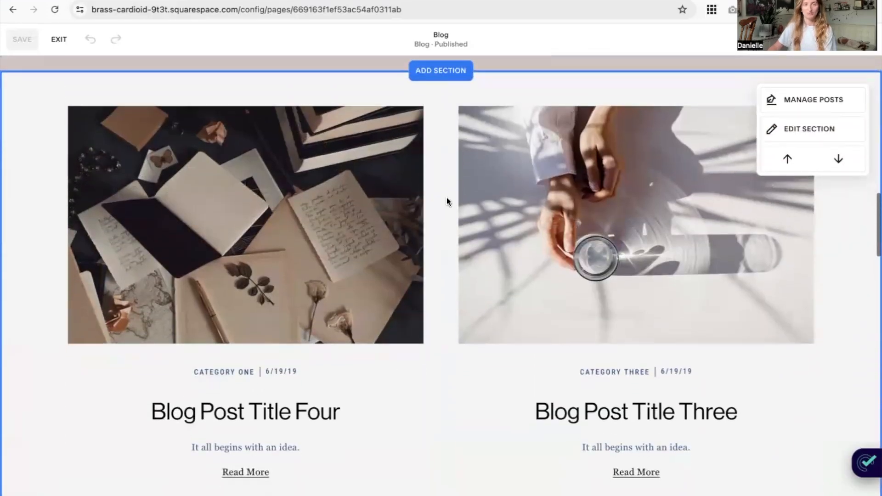
{"action": "scroll", "coordinate": [447, 201], "scroll_direction": "down", "scroll_amount": 1}
{"action": "left_click", "coordinate": [812, 114]}
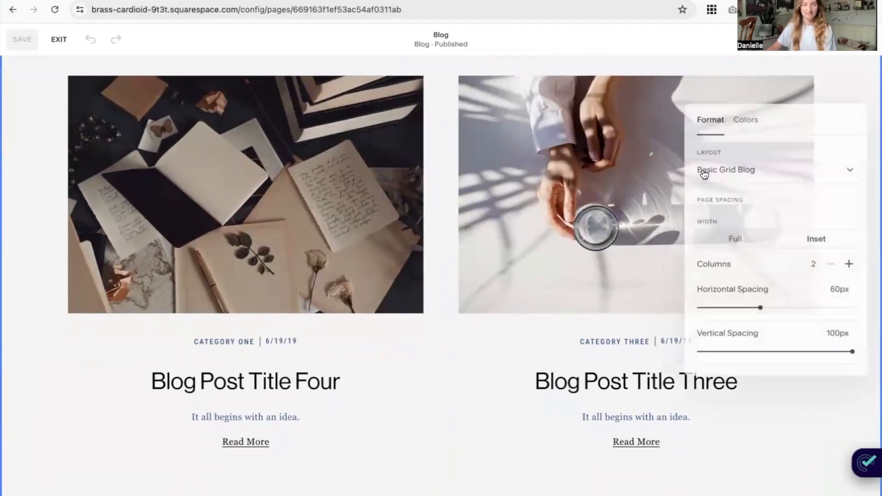
Step: Try the Masonry Blog layout for the posts section and settle on Single Column Blog
{"action": "left_click", "coordinate": [798, 171]}
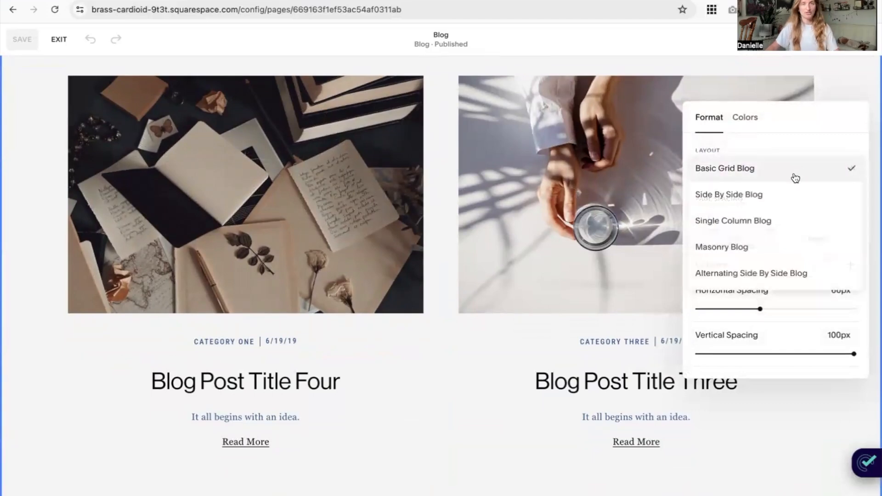
{"action": "left_click", "coordinate": [732, 248]}
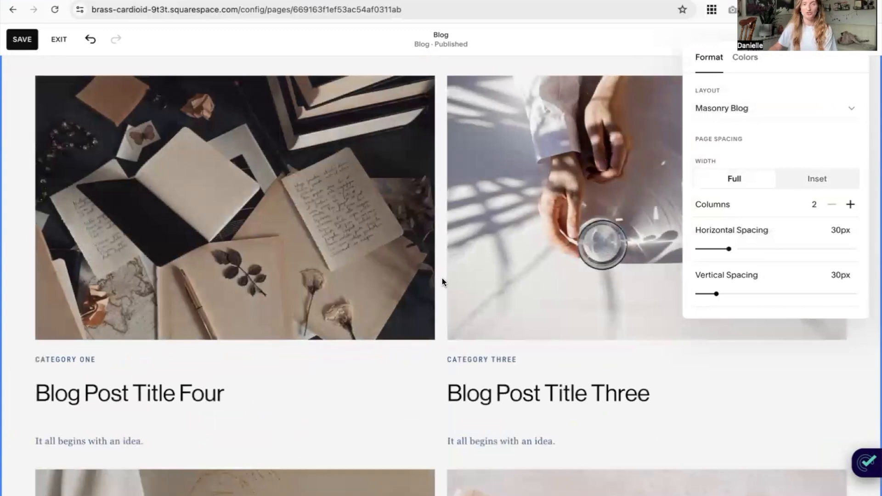
{"action": "left_click", "coordinate": [773, 117]}
{"action": "left_click", "coordinate": [760, 132]}
{"action": "left_click", "coordinate": [841, 107]}
{"action": "left_click", "coordinate": [781, 140]}
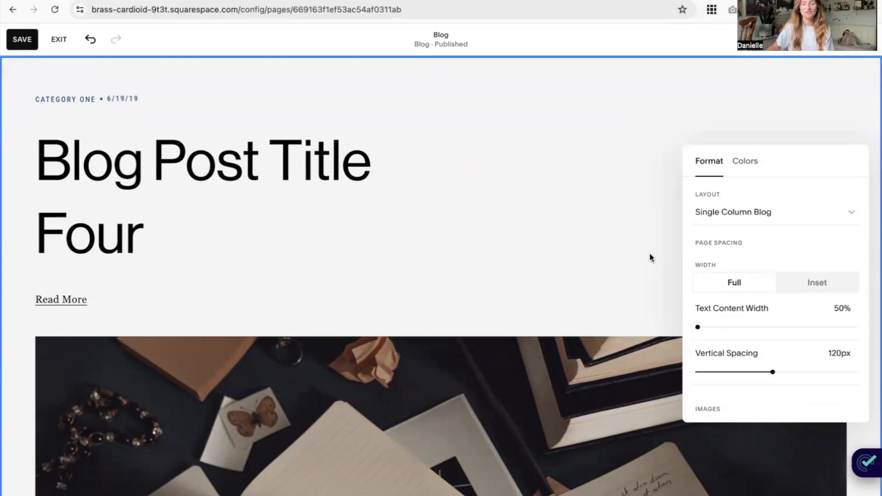
Step: Set the meta position of the blog posts to Below Excerpt
{"action": "scroll", "coordinate": [703, 252], "scroll_direction": "down", "scroll_amount": 10}
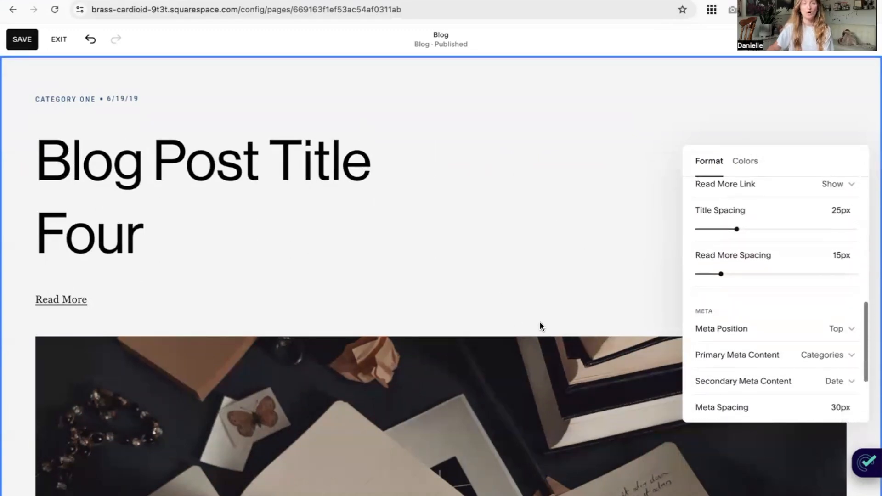
{"action": "scroll", "coordinate": [525, 307], "scroll_direction": "down", "scroll_amount": 3}
{"action": "scroll", "coordinate": [524, 307], "scroll_direction": "up", "scroll_amount": 3}
{"action": "scroll", "coordinate": [525, 307], "scroll_direction": "down", "scroll_amount": 3}
{"action": "scroll", "coordinate": [623, 308], "scroll_direction": "up", "scroll_amount": 2}
{"action": "scroll", "coordinate": [622, 308], "scroll_direction": "up", "scroll_amount": 1}
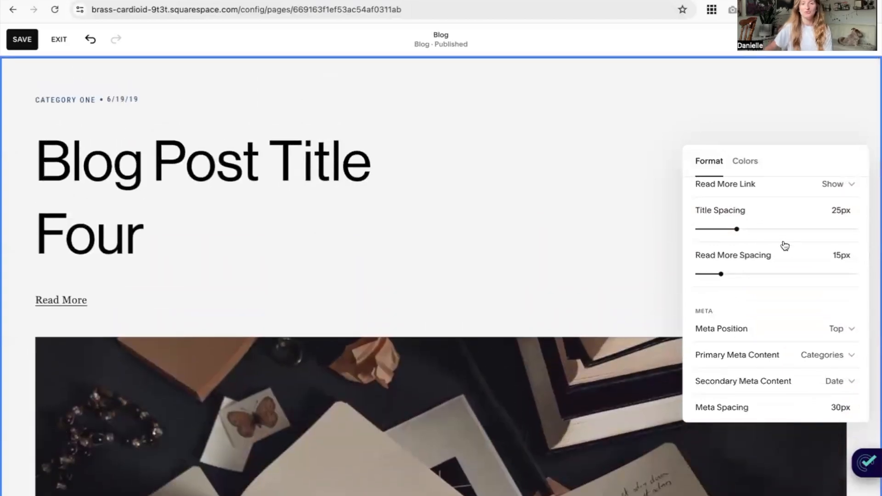
{"action": "left_click", "coordinate": [833, 334]}
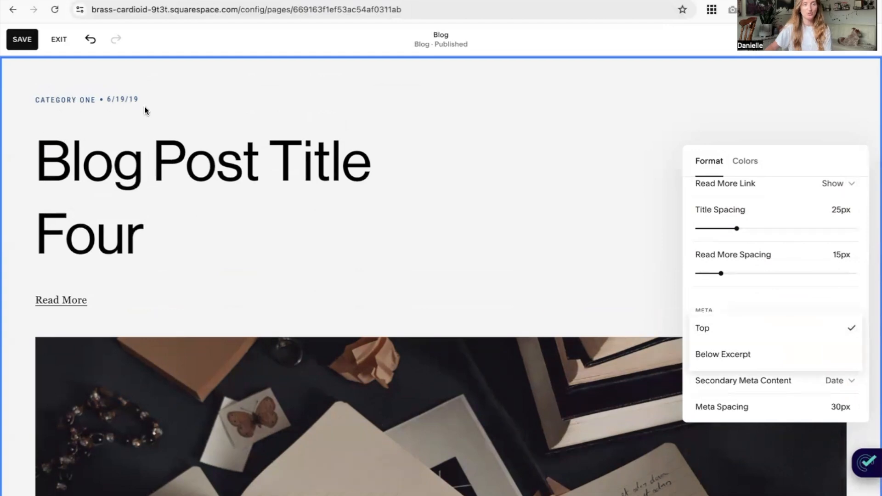
{"action": "left_click", "coordinate": [741, 355]}
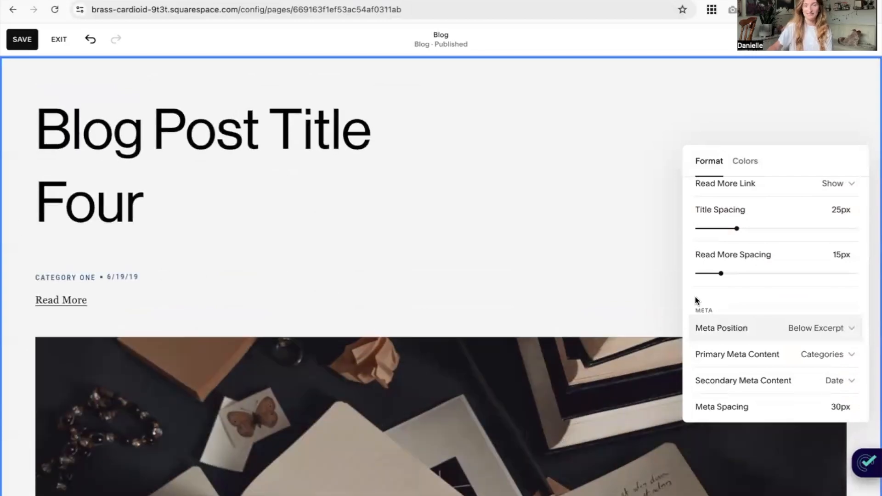
Step: Try Author as the primary meta content and return it to Categories
{"action": "scroll", "coordinate": [696, 299], "scroll_direction": "down", "scroll_amount": 3}
{"action": "left_click", "coordinate": [845, 278]}
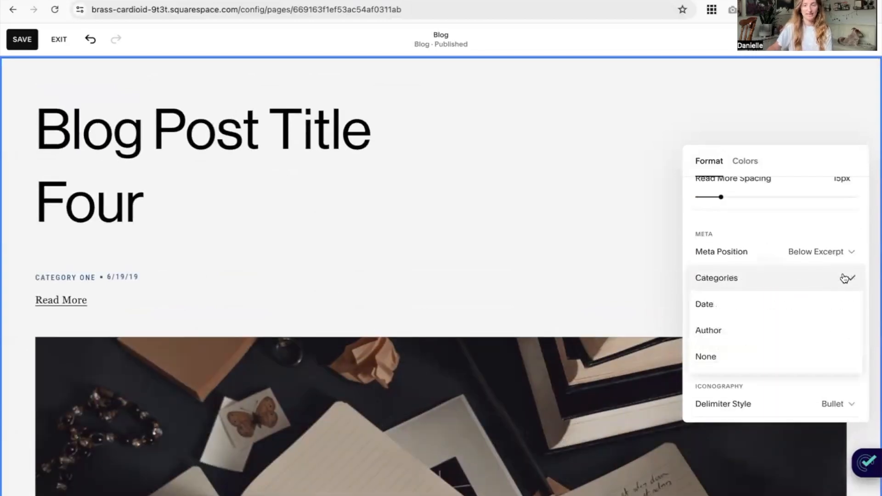
{"action": "left_click", "coordinate": [758, 328]}
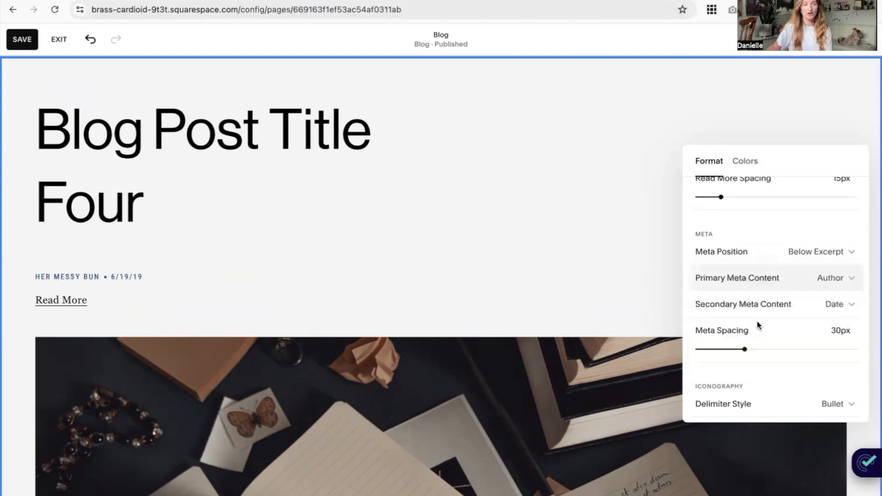
{"action": "left_click", "coordinate": [845, 278]}
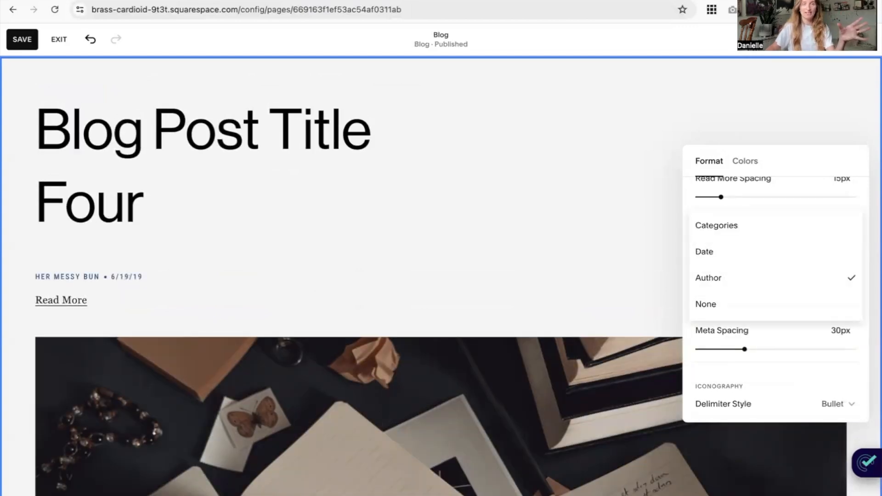
{"action": "left_click", "coordinate": [718, 225]}
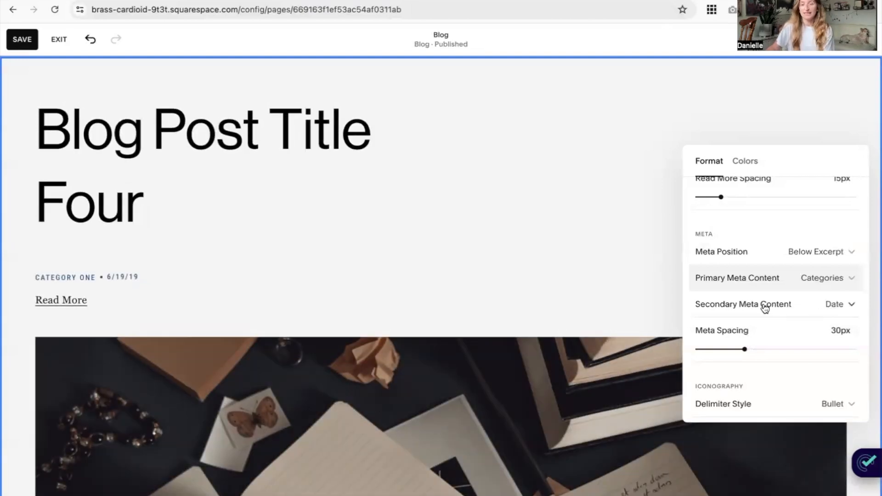
Step: Try Author and None as the secondary meta content and return it to Date
{"action": "left_click", "coordinate": [795, 312]}
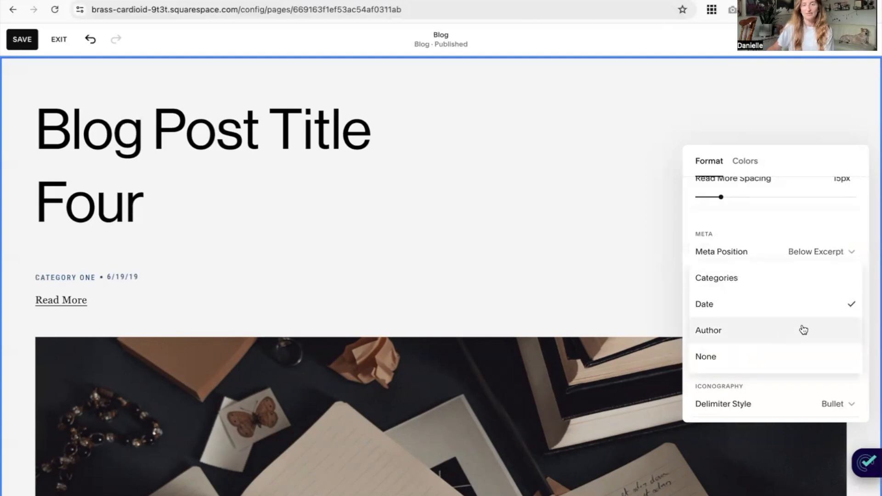
{"action": "left_click", "coordinate": [778, 327]}
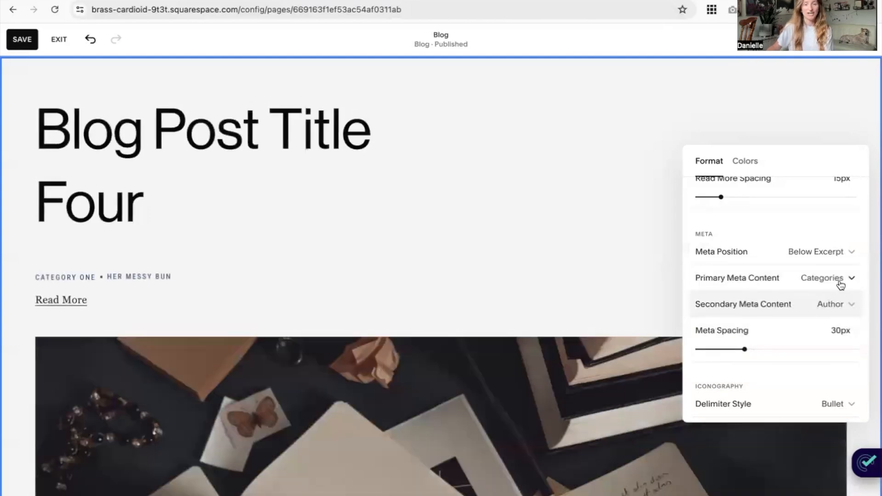
{"action": "left_click", "coordinate": [848, 279]}
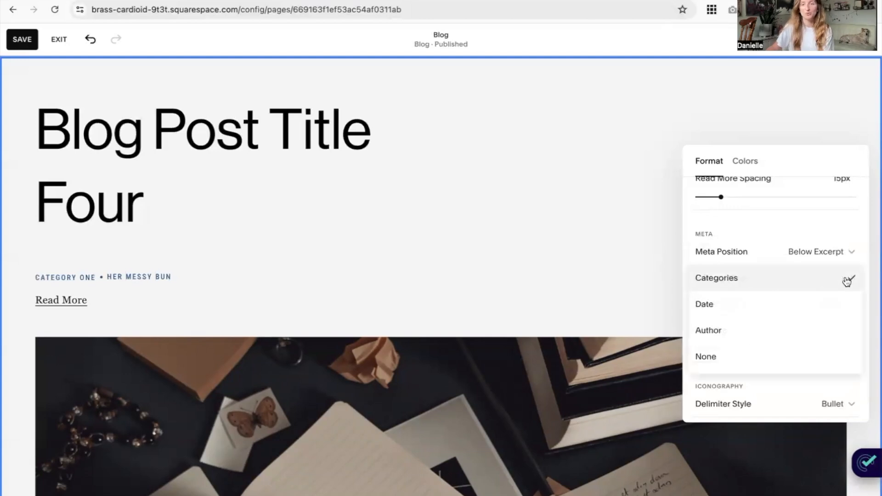
{"action": "left_click", "coordinate": [847, 281]}
{"action": "left_click", "coordinate": [848, 306]}
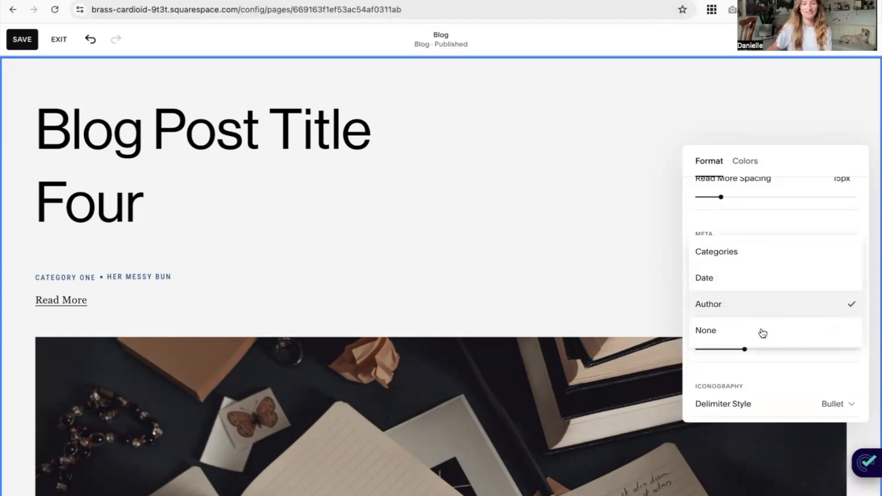
{"action": "left_click", "coordinate": [733, 332]}
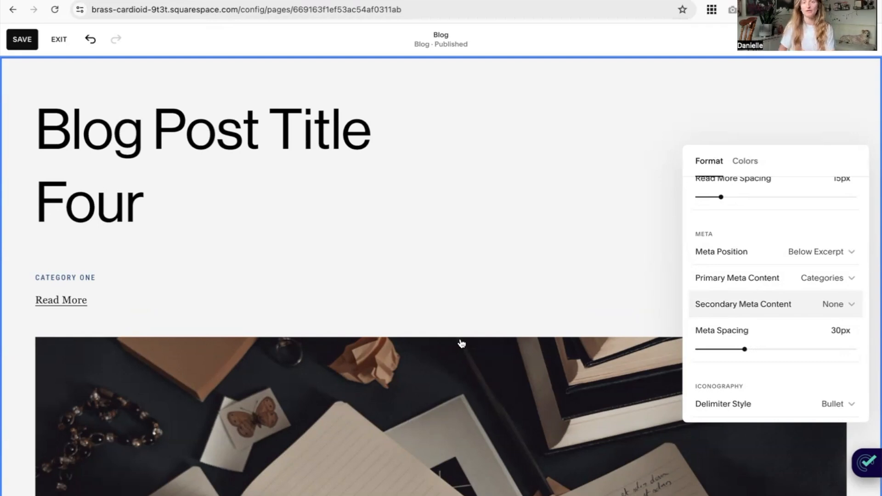
{"action": "scroll", "coordinate": [789, 289], "scroll_direction": "down", "scroll_amount": 2}
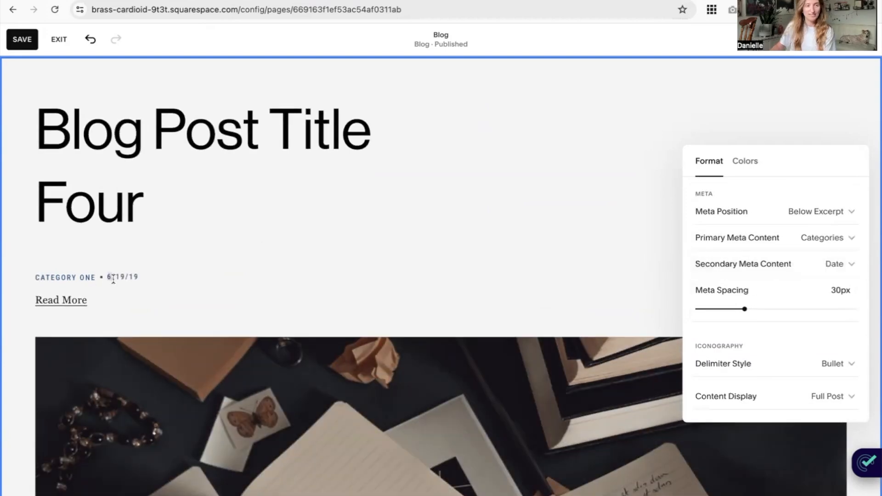
Step: Reopen the posts section settings, try the Pipe and Dash delimiter styles, and set the delimiter to Space
{"action": "left_click", "coordinate": [112, 277]}
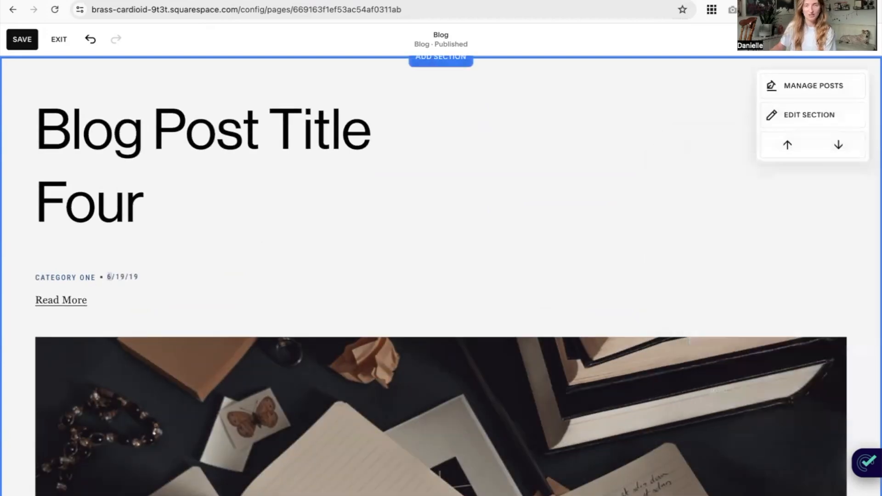
{"action": "left_click", "coordinate": [809, 115]}
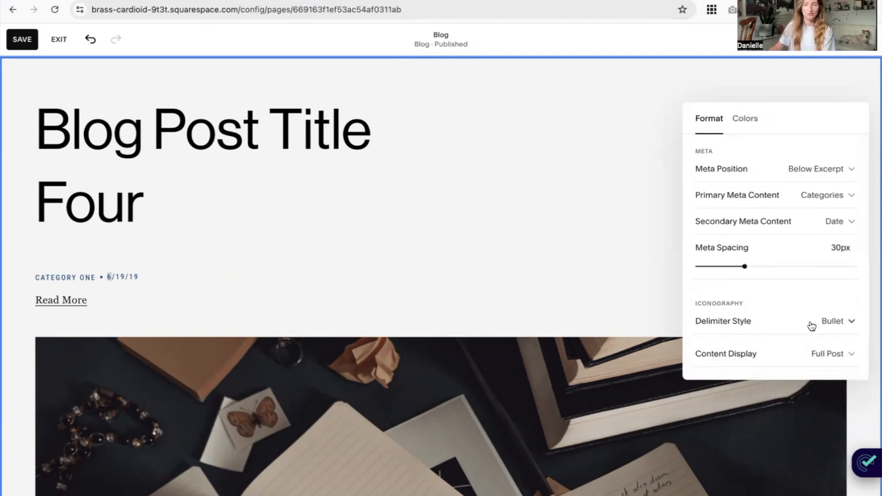
{"action": "left_click", "coordinate": [845, 327]}
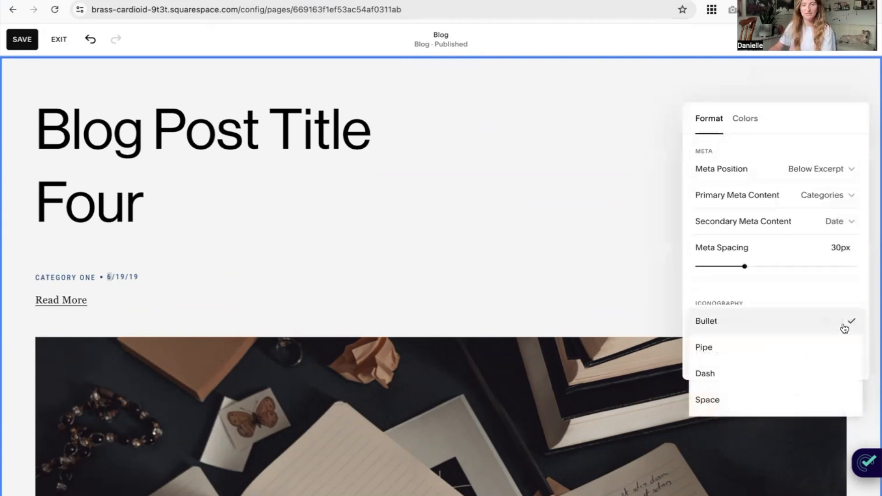
{"action": "left_click", "coordinate": [749, 348]}
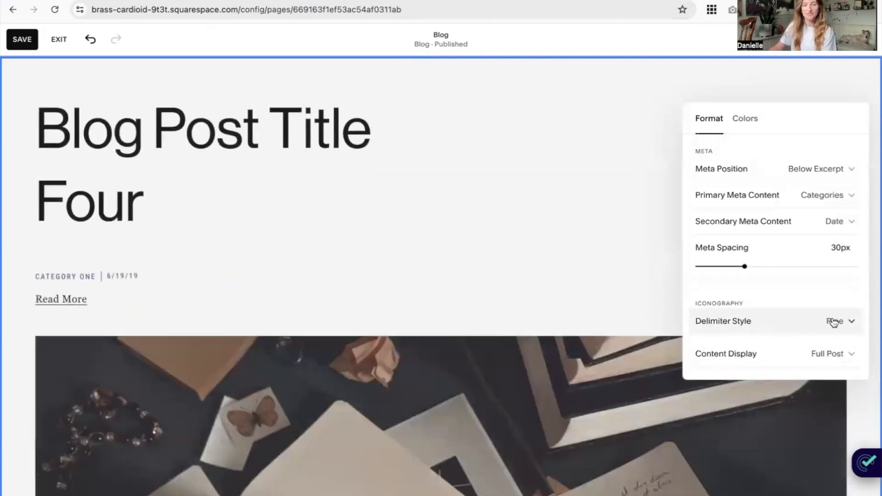
{"action": "left_click", "coordinate": [834, 321]}
{"action": "left_click", "coordinate": [794, 351]}
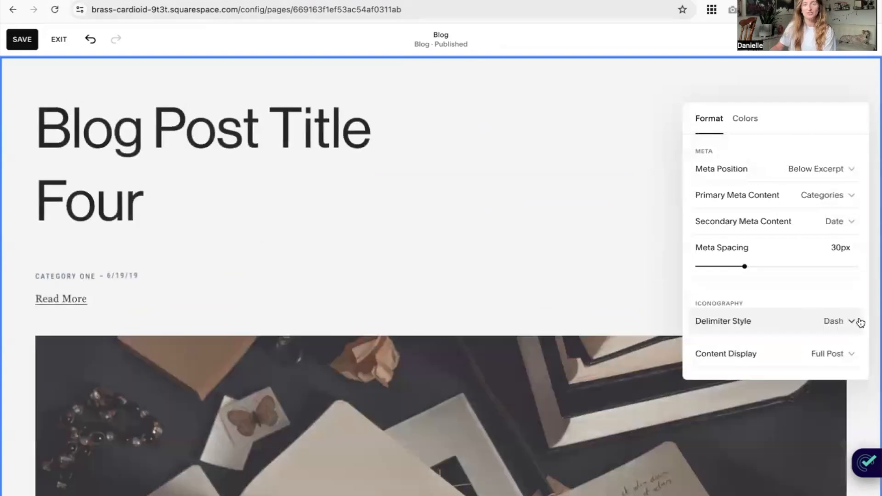
{"action": "left_click", "coordinate": [853, 324]}
{"action": "left_click", "coordinate": [832, 354]}
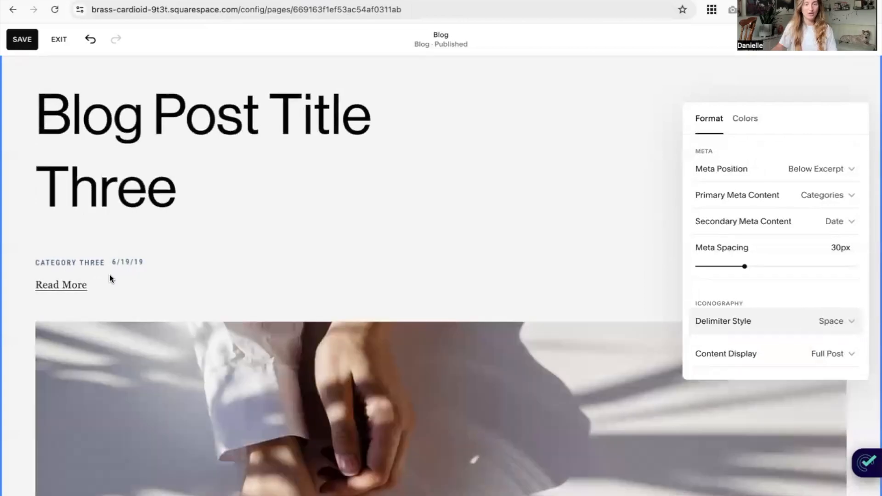
Step: Check the delimiter on the blog posts and set the section's content display to Title Only
{"action": "scroll", "coordinate": [139, 302], "scroll_direction": "down", "scroll_amount": 3}
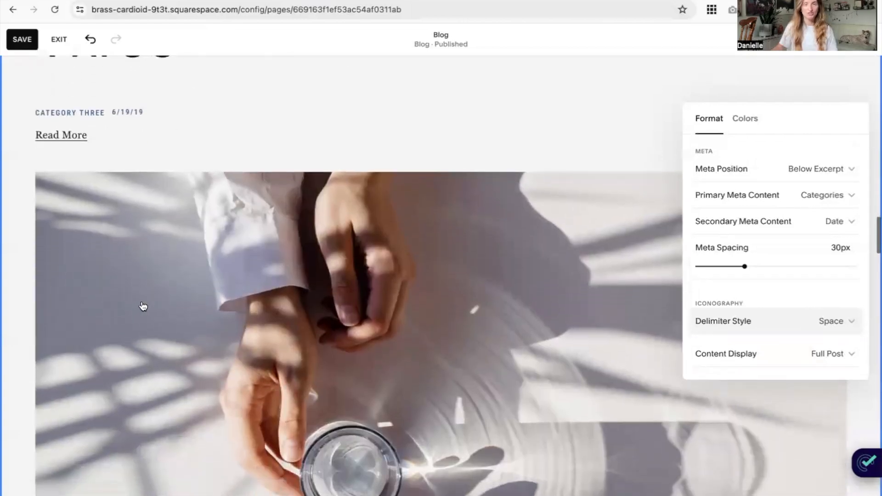
{"action": "scroll", "coordinate": [144, 307], "scroll_direction": "up", "scroll_amount": 4}
{"action": "scroll", "coordinate": [156, 301], "scroll_direction": "up", "scroll_amount": 1}
{"action": "scroll", "coordinate": [160, 304], "scroll_direction": "down", "scroll_amount": 4}
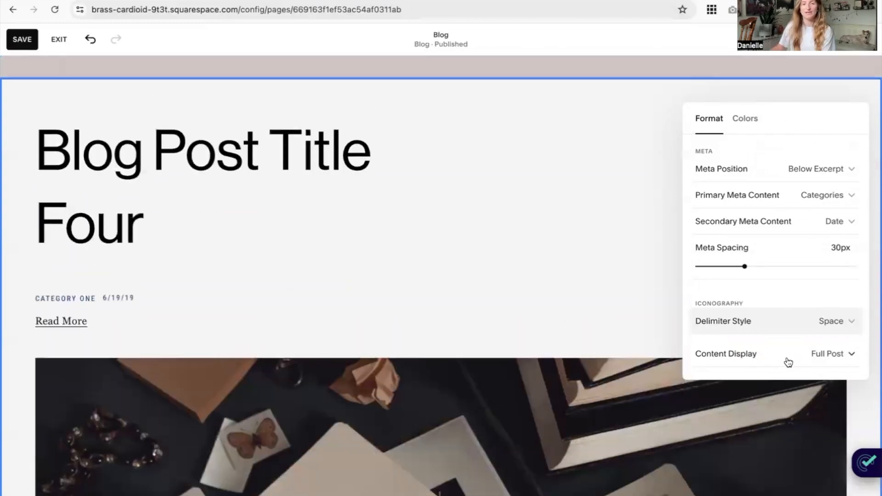
{"action": "scroll", "coordinate": [539, 307], "scroll_direction": "down", "scroll_amount": 10}
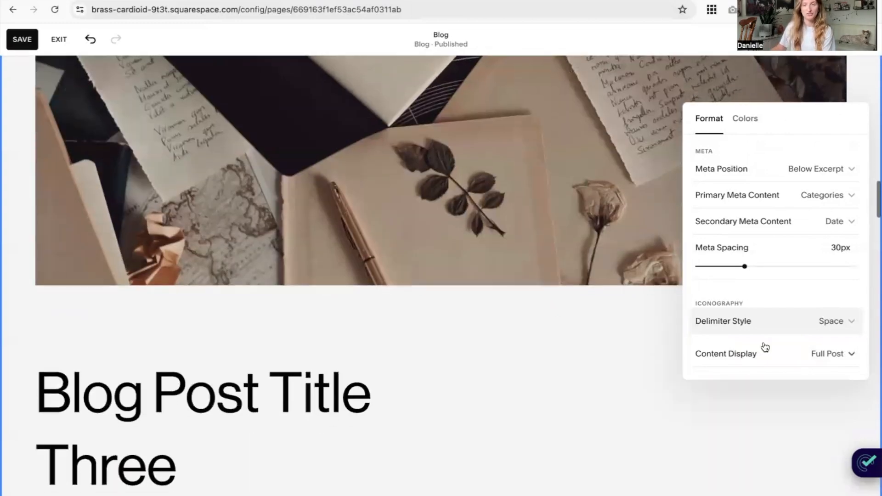
{"action": "left_click", "coordinate": [821, 363]}
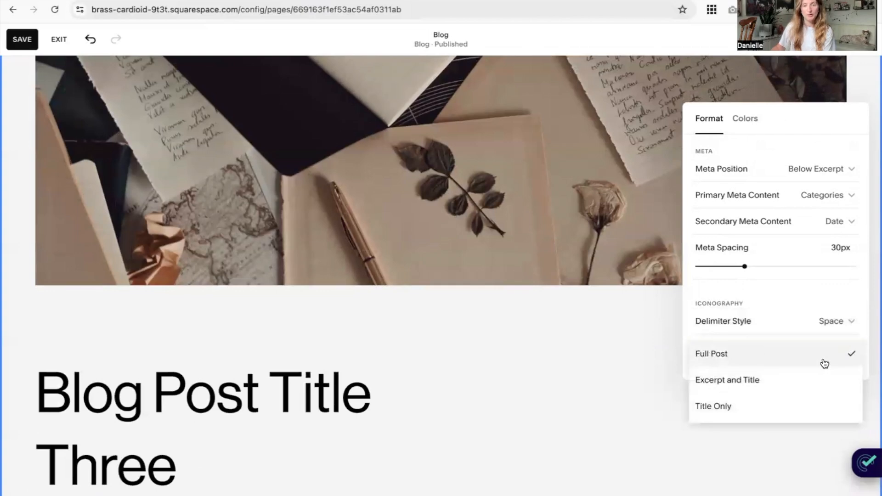
{"action": "left_click", "coordinate": [752, 413]}
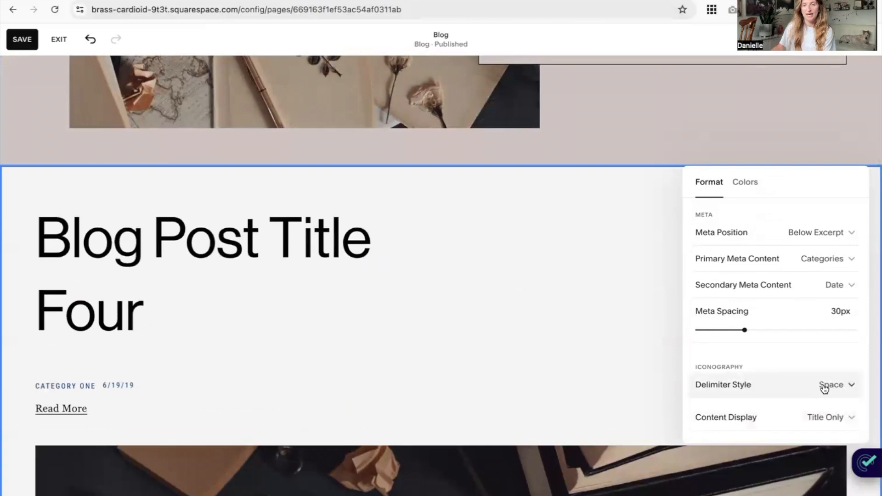
Step: Set the posts section's content display to Excerpt and Title, then close the section settings and check the blog posts
{"action": "left_click", "coordinate": [824, 389]}
{"action": "left_click", "coordinate": [824, 388]}
{"action": "left_click", "coordinate": [791, 416]}
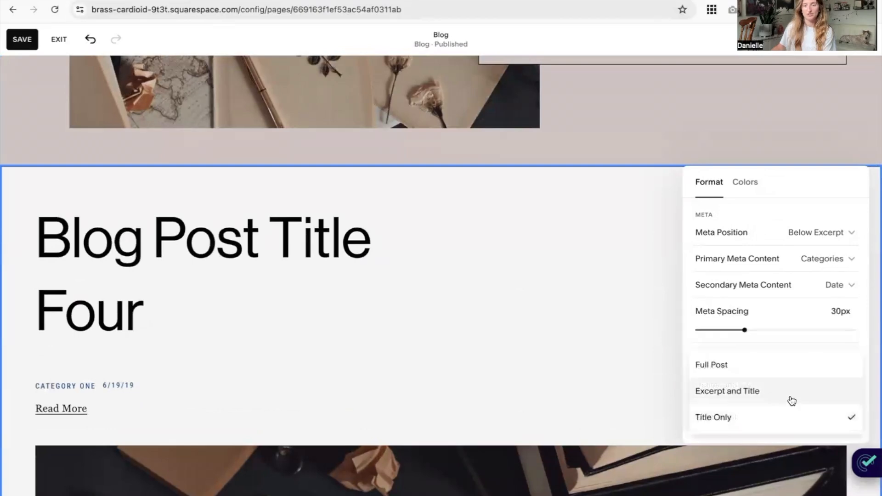
{"action": "left_click", "coordinate": [790, 394]}
{"action": "left_click", "coordinate": [296, 339]}
{"action": "scroll", "coordinate": [539, 205], "scroll_direction": "up", "scroll_amount": 3}
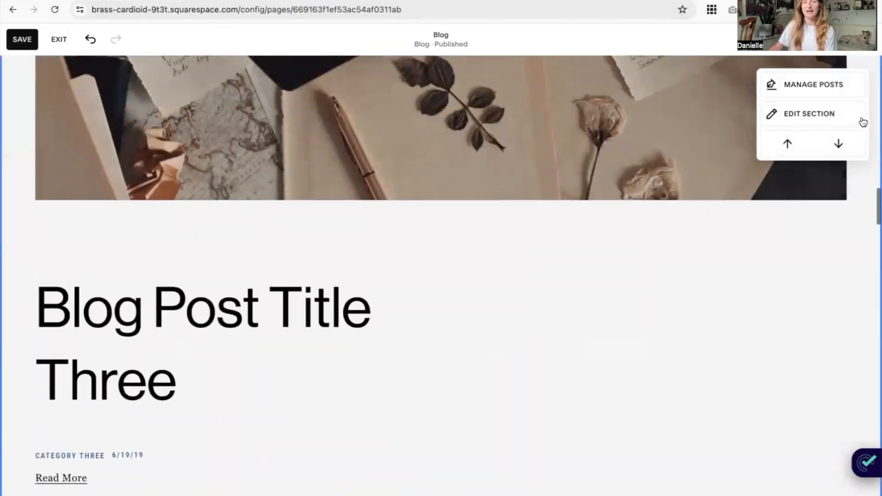
{"action": "scroll", "coordinate": [717, 187], "scroll_direction": "up", "scroll_amount": 2}
{"action": "scroll", "coordinate": [737, 181], "scroll_direction": "up", "scroll_amount": 10}
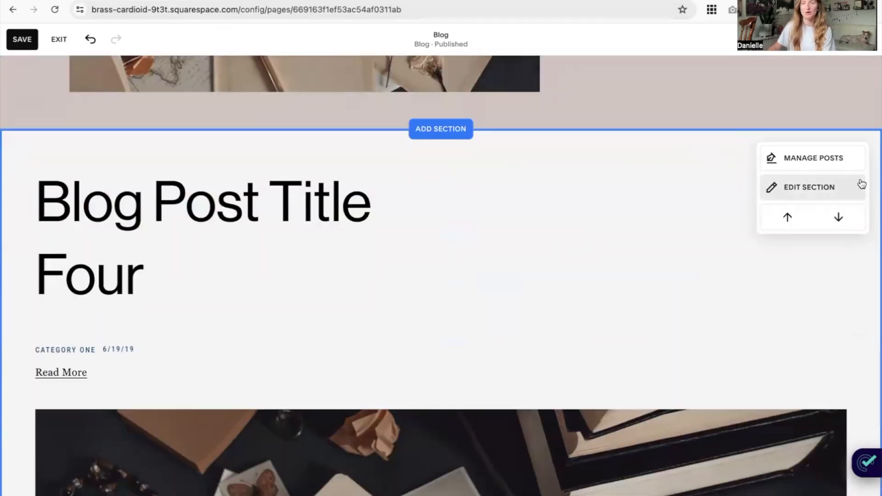
Step: Change the posts section's layout to Basic Grid Blog, then save the page and exit editing
{"action": "left_click", "coordinate": [862, 184]}
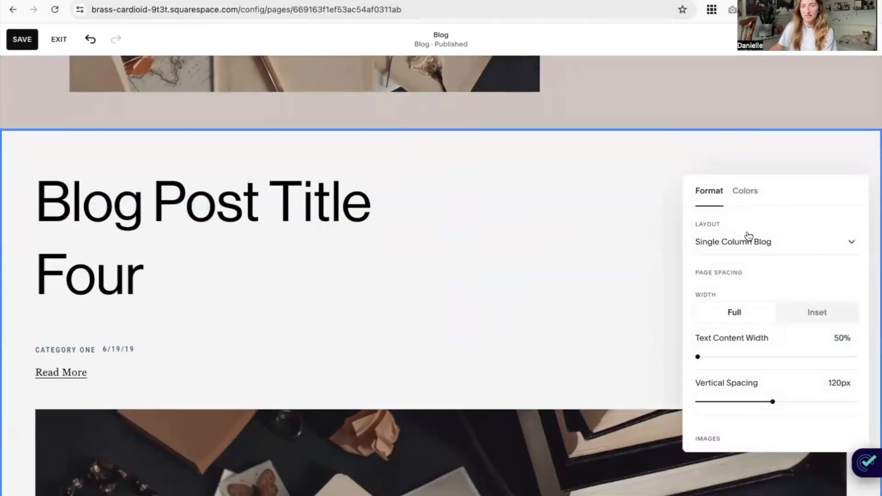
{"action": "scroll", "coordinate": [807, 374], "scroll_direction": "down", "scroll_amount": 3}
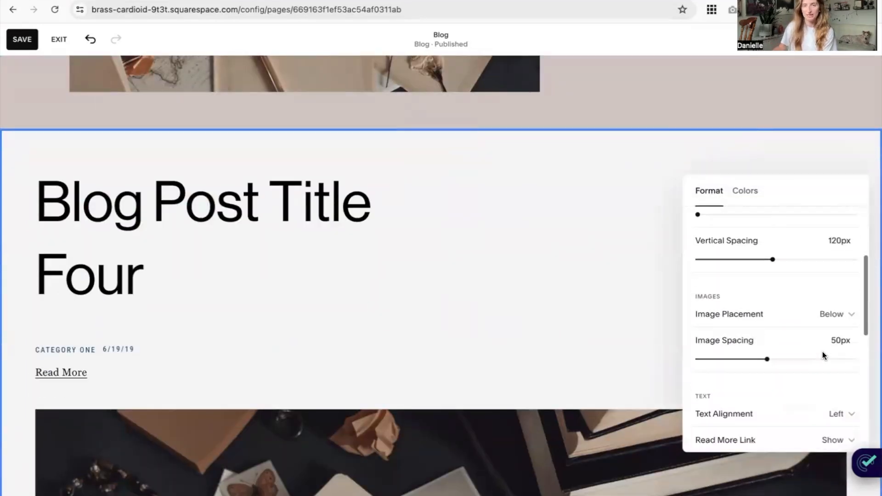
{"action": "scroll", "coordinate": [823, 354], "scroll_direction": "up", "scroll_amount": 3}
{"action": "left_click", "coordinate": [781, 241]}
{"action": "left_click", "coordinate": [760, 326]}
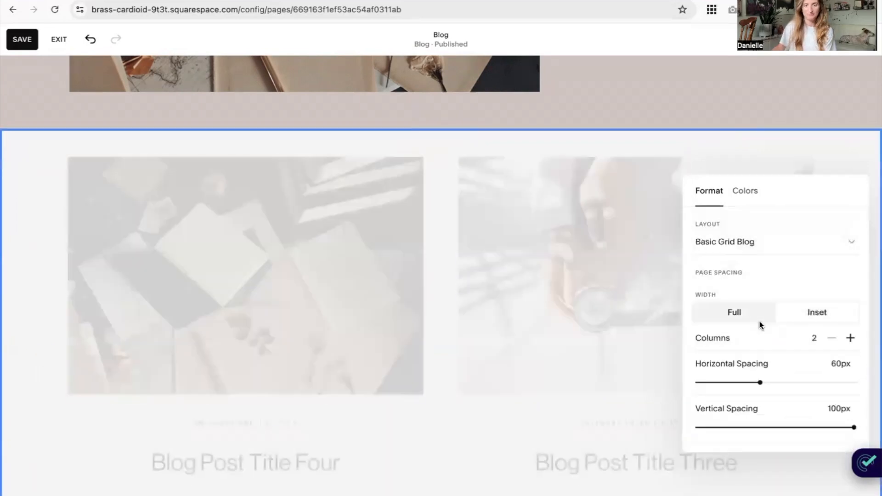
{"action": "left_click", "coordinate": [22, 39]}
{"action": "left_click", "coordinate": [59, 40]}
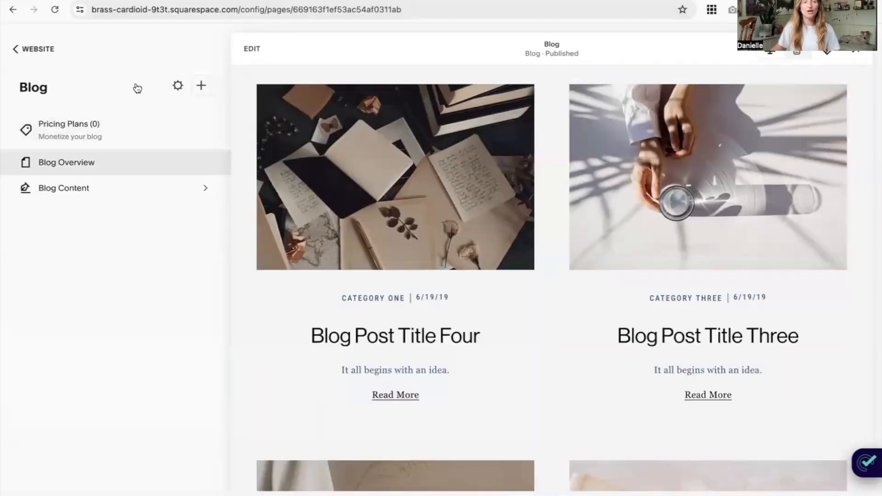
Step: Disable the blog page in its general settings, save the change, and return to the site's page list
{"action": "left_click", "coordinate": [175, 87]}
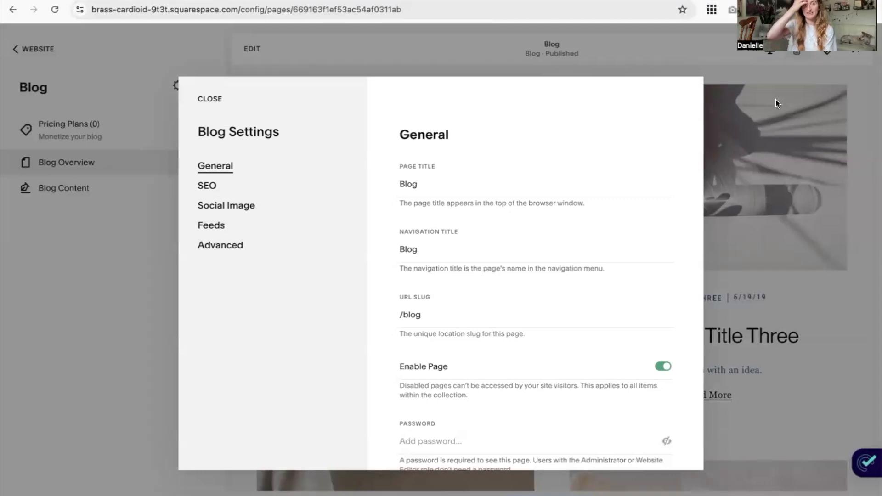
{"action": "scroll", "coordinate": [417, 250], "scroll_direction": "down", "scroll_amount": 1}
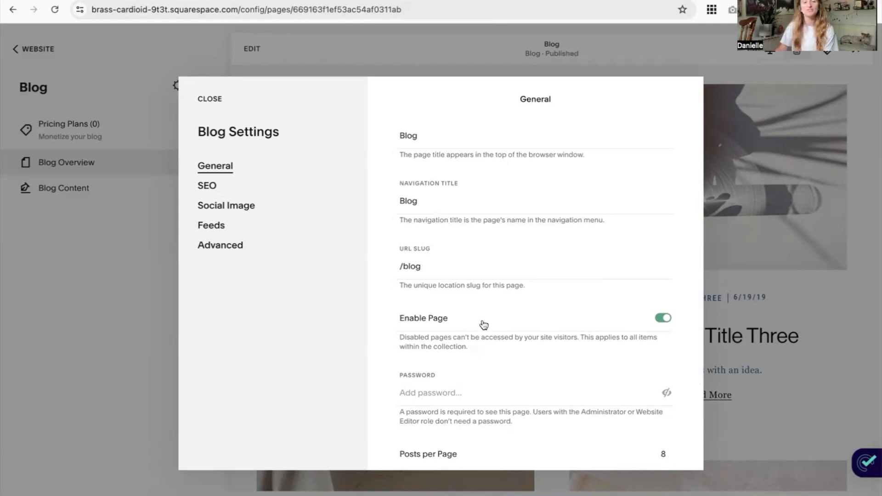
{"action": "left_click", "coordinate": [665, 320]}
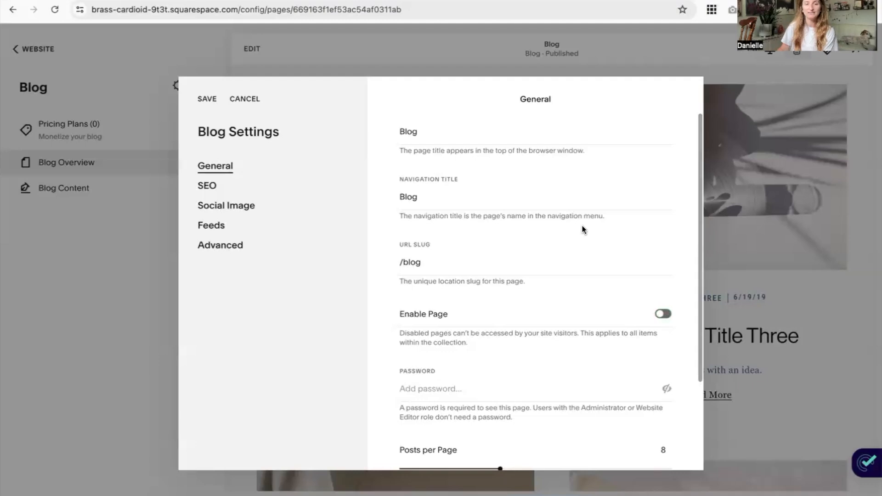
{"action": "left_click", "coordinate": [207, 100]}
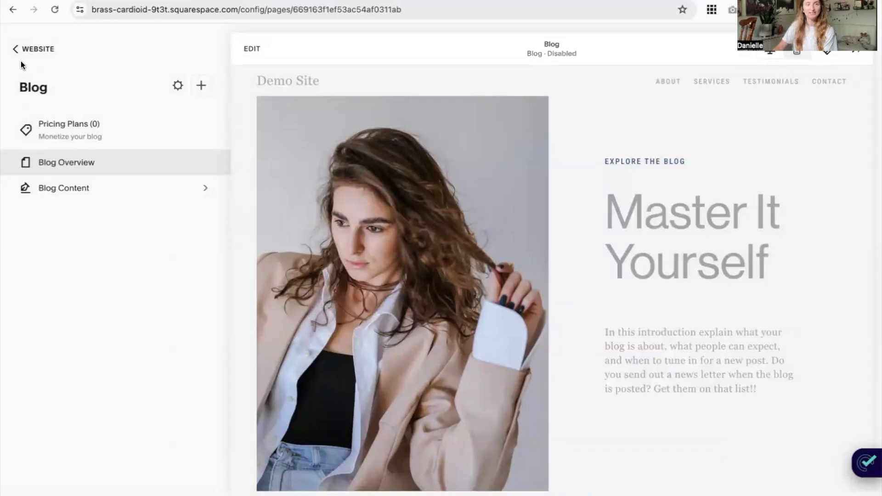
{"action": "left_click", "coordinate": [23, 49]}
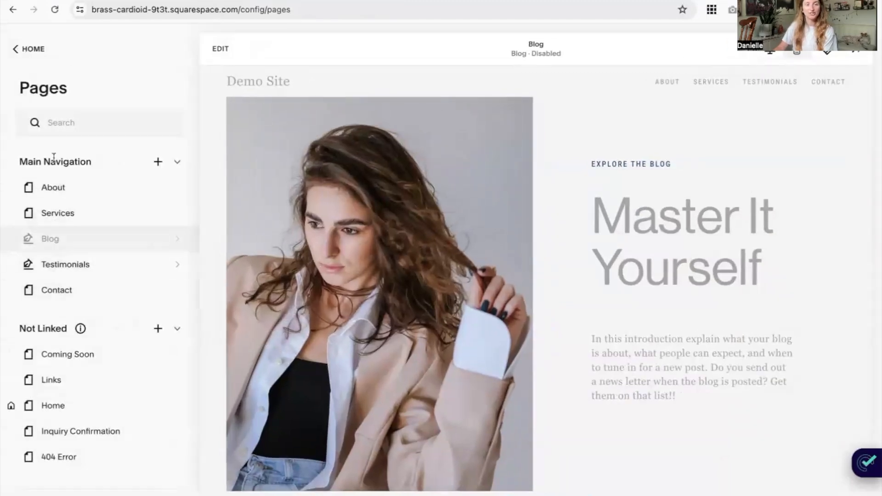
Step: Re-enable the Blog page in its settings and save the change
{"action": "left_click", "coordinate": [156, 240]}
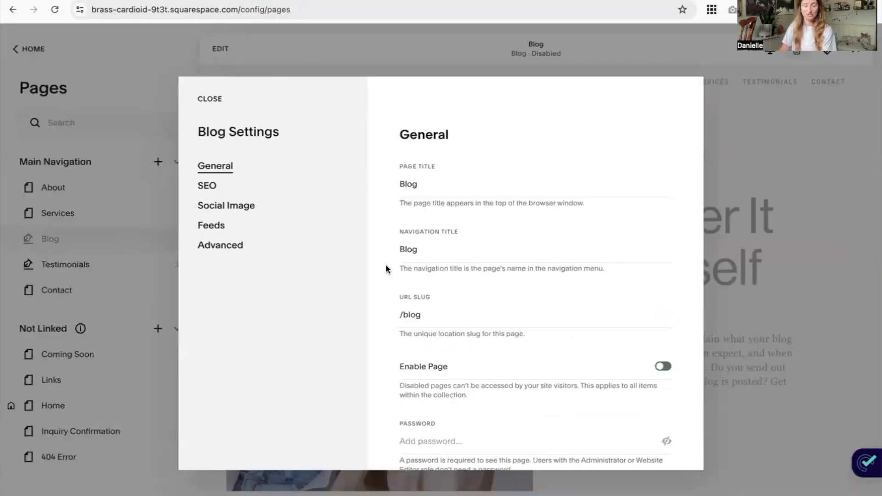
{"action": "left_click", "coordinate": [664, 365]}
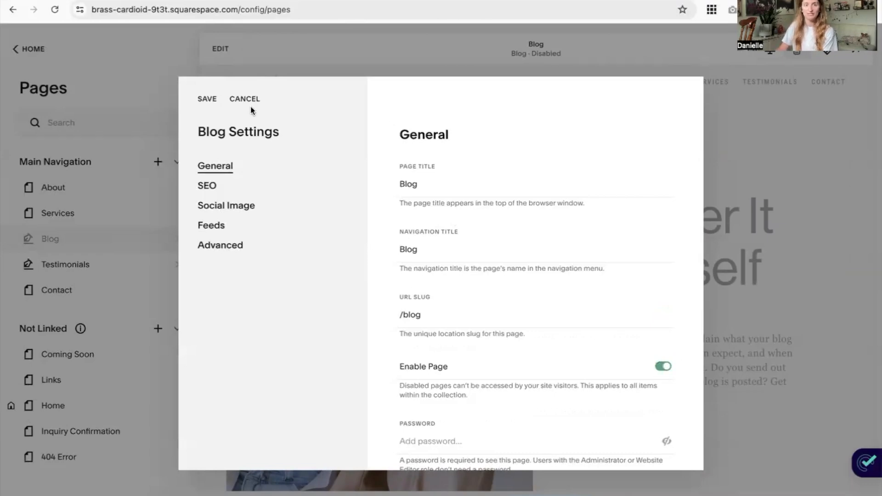
{"action": "left_click", "coordinate": [210, 102]}
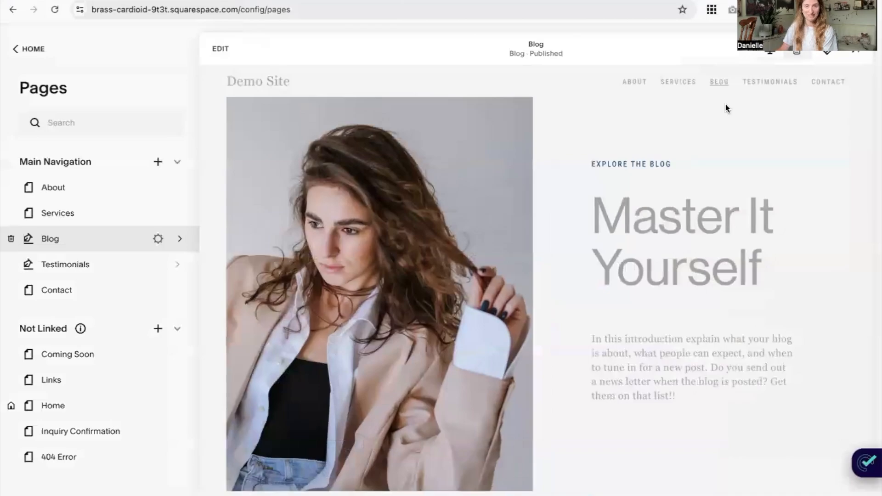
Step: Review the blog page's general settings and its SEO title
{"action": "left_click", "coordinate": [158, 239]}
{"action": "scroll", "coordinate": [500, 232], "scroll_direction": "up", "scroll_amount": 2}
{"action": "scroll", "coordinate": [499, 229], "scroll_direction": "down", "scroll_amount": 3}
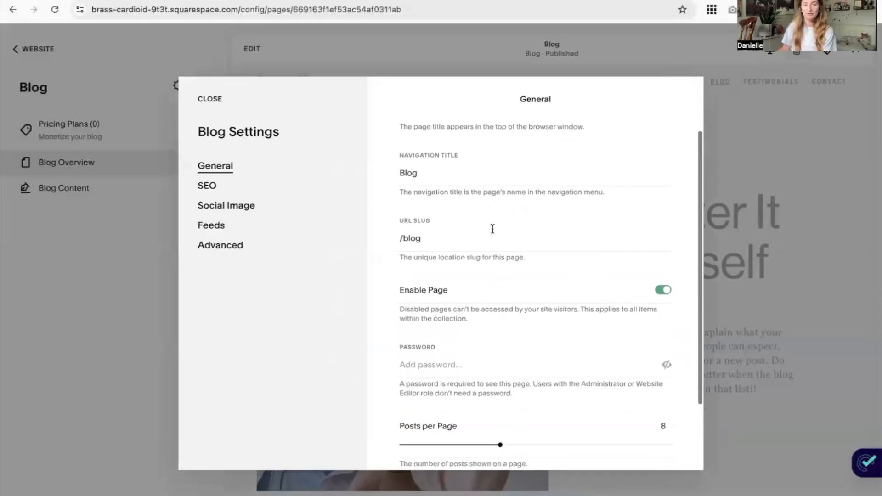
{"action": "scroll", "coordinate": [533, 250], "scroll_direction": "up", "scroll_amount": 3}
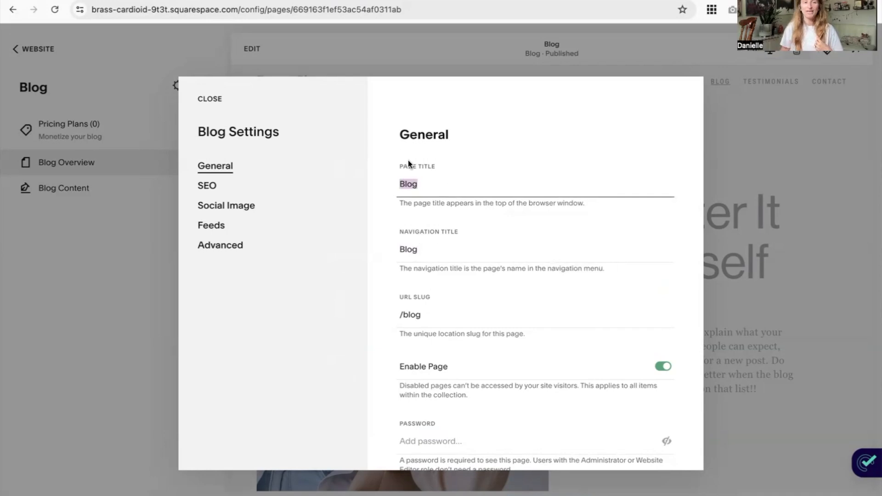
{"action": "left_click", "coordinate": [208, 185]}
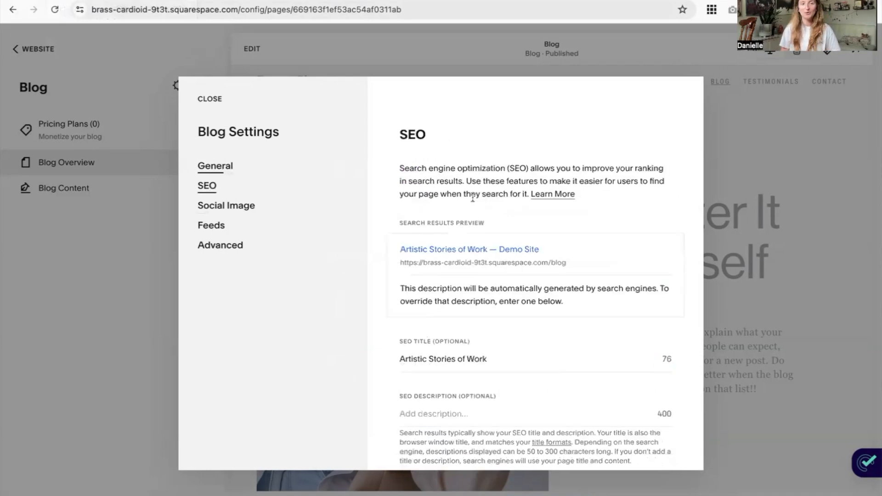
{"action": "left_click_drag", "start_coordinate": [401, 360], "coordinate": [486, 359]}
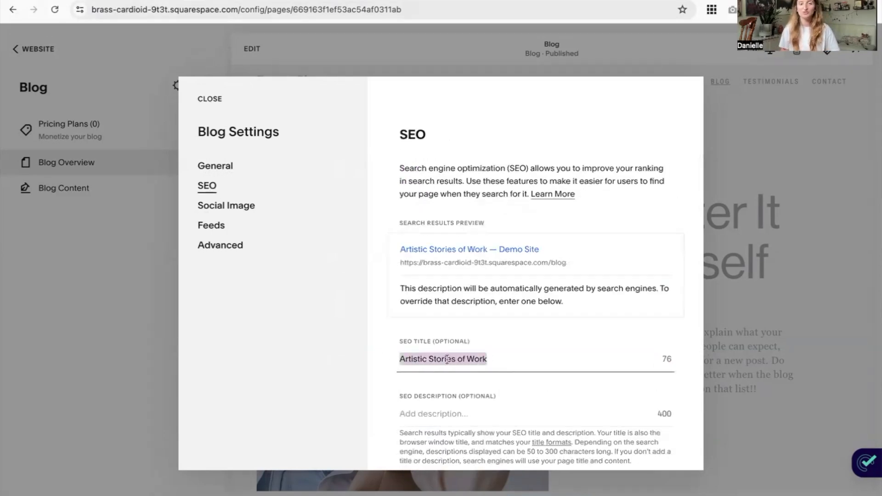
Step: Set the blog's page title to "Artistic Stories" in the general settings and save
{"action": "left_click", "coordinate": [215, 165]}
{"action": "double_click", "coordinate": [404, 186]}
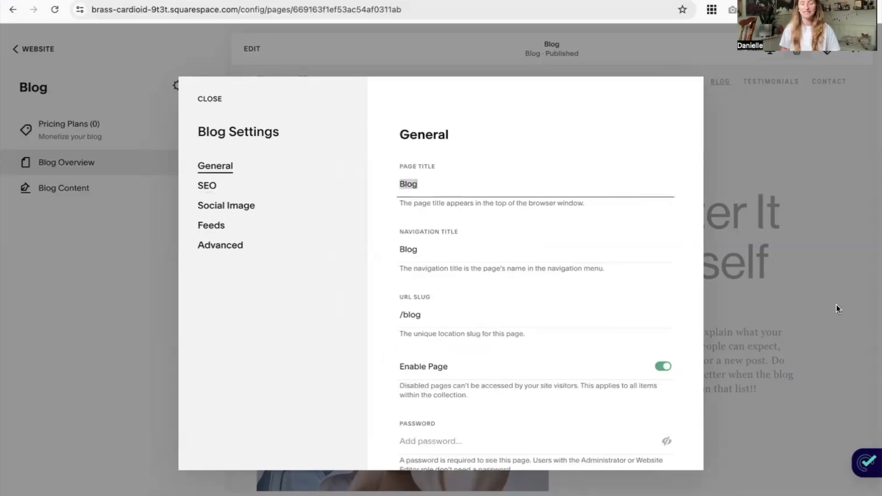
{"action": "type", "text": "Artistic Stories"}
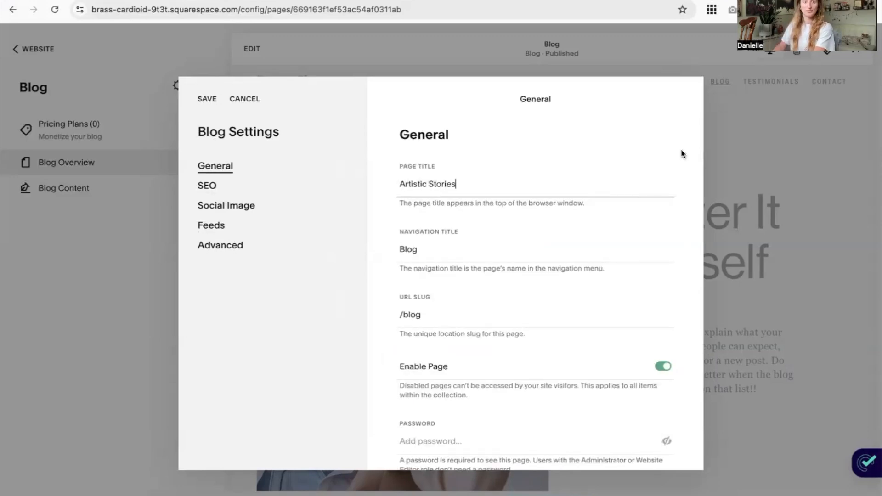
{"action": "left_click", "coordinate": [206, 98]}
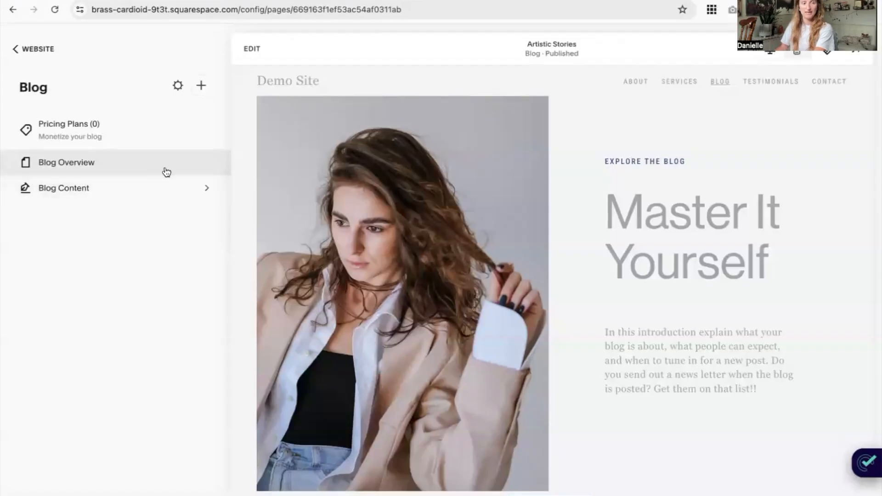
Step: Set the blog page's navigation title to "Journal" in its general settings and save
{"action": "left_click", "coordinate": [177, 85]}
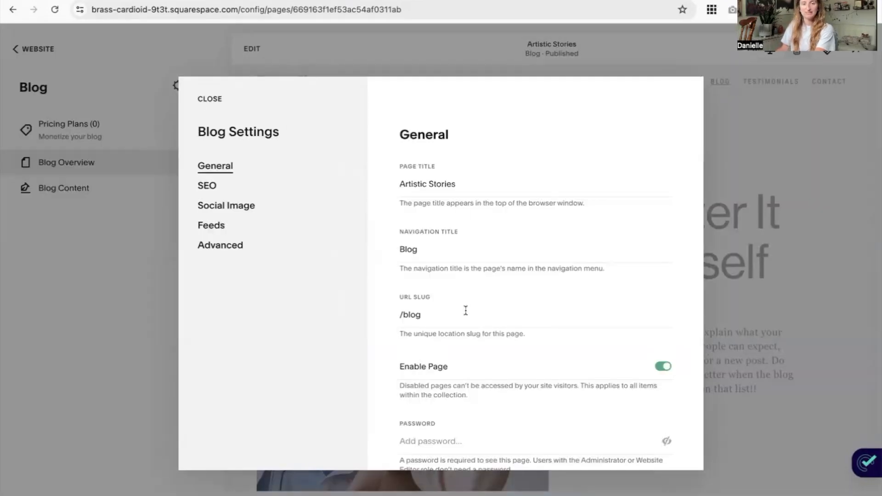
{"action": "left_click", "coordinate": [405, 251]}
{"action": "double_click", "coordinate": [404, 251]}
{"action": "type", "text": "Journal"}
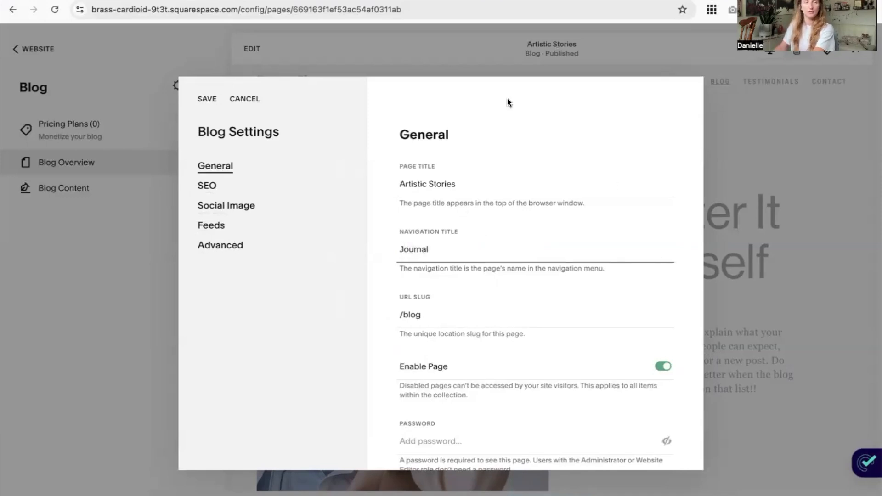
{"action": "left_click", "coordinate": [206, 99]}
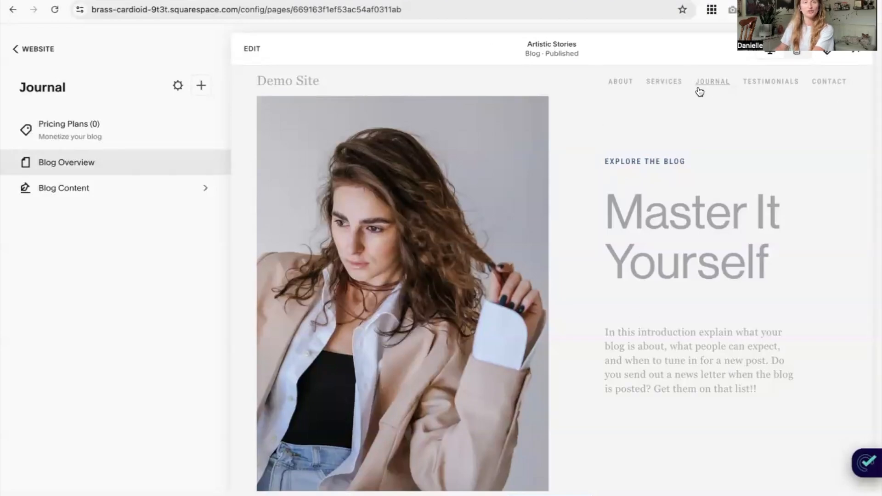
Step: Check the blog page's URL slug and restore its page and navigation titles to "Blog"
{"action": "left_click", "coordinate": [177, 94]}
{"action": "double_click", "coordinate": [411, 314]}
{"action": "left_click", "coordinate": [479, 283]}
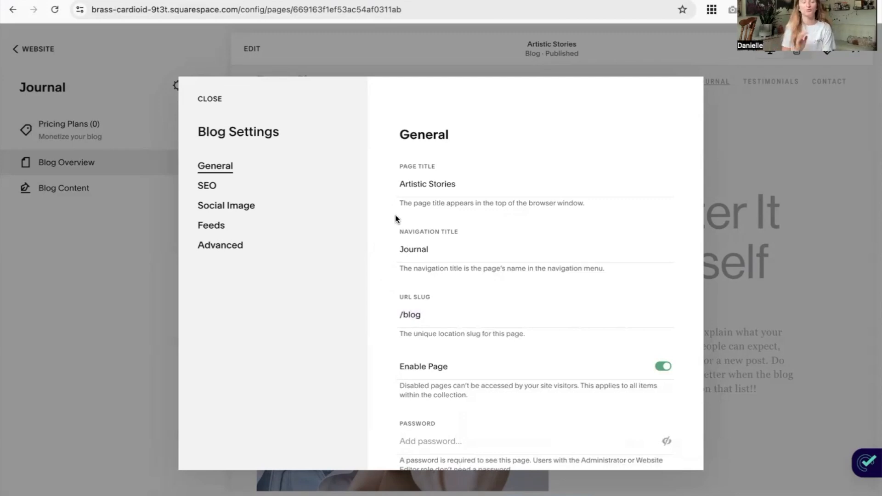
{"action": "double_click", "coordinate": [414, 250]}
{"action": "type", "text": "Blog"}
{"action": "key", "text": "Return"}
Step: Reduce the blog's posts per page to 2 and save the settings
{"action": "scroll", "coordinate": [445, 262], "scroll_direction": "down", "scroll_amount": 4}
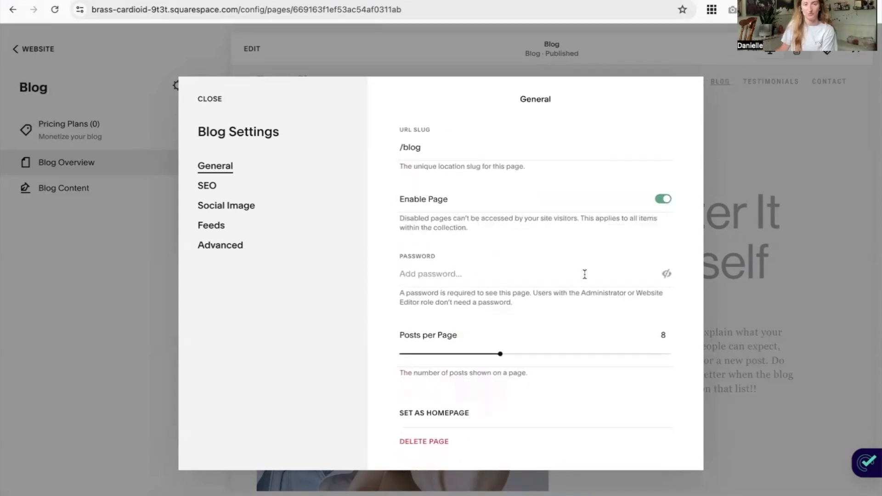
{"action": "scroll", "coordinate": [583, 274], "scroll_direction": "down", "scroll_amount": 1}
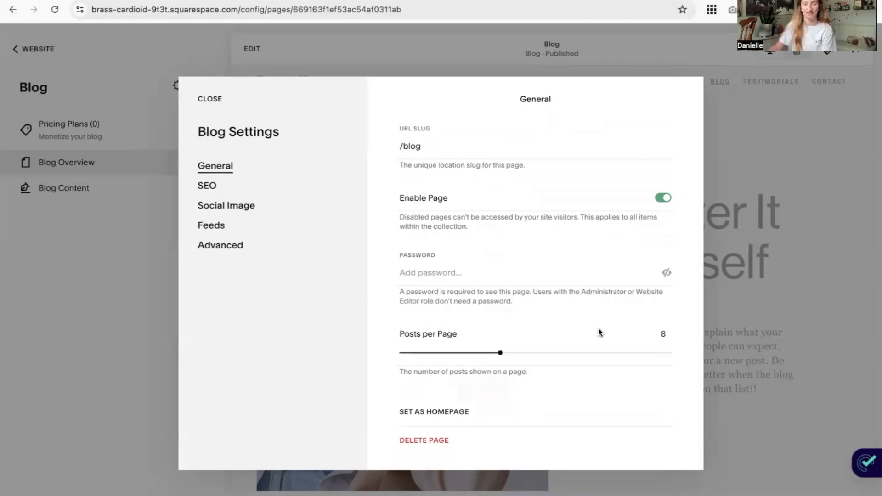
{"action": "left_click_drag", "start_coordinate": [500, 352], "coordinate": [416, 353]}
{"action": "left_click", "coordinate": [207, 99]}
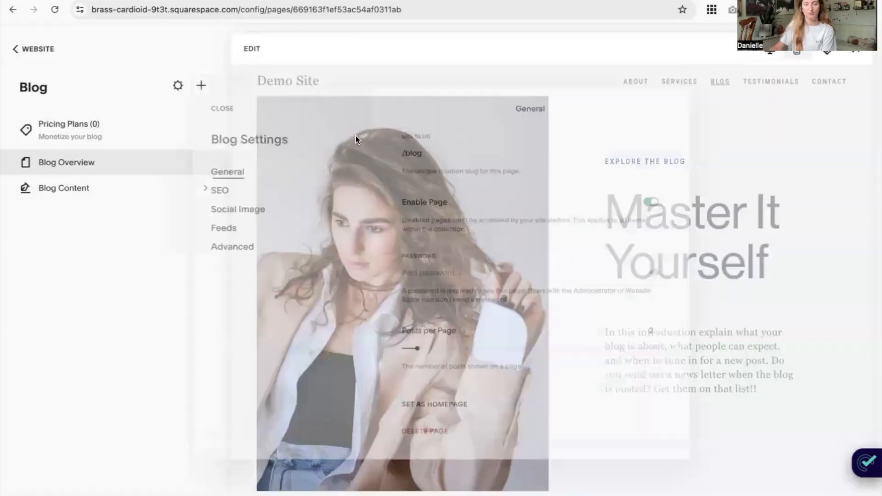
Step: Check the pagination below the blog posts and review the next page of posts
{"action": "scroll", "coordinate": [628, 140], "scroll_direction": "down", "scroll_amount": 7}
{"action": "scroll", "coordinate": [630, 144], "scroll_direction": "down", "scroll_amount": 10}
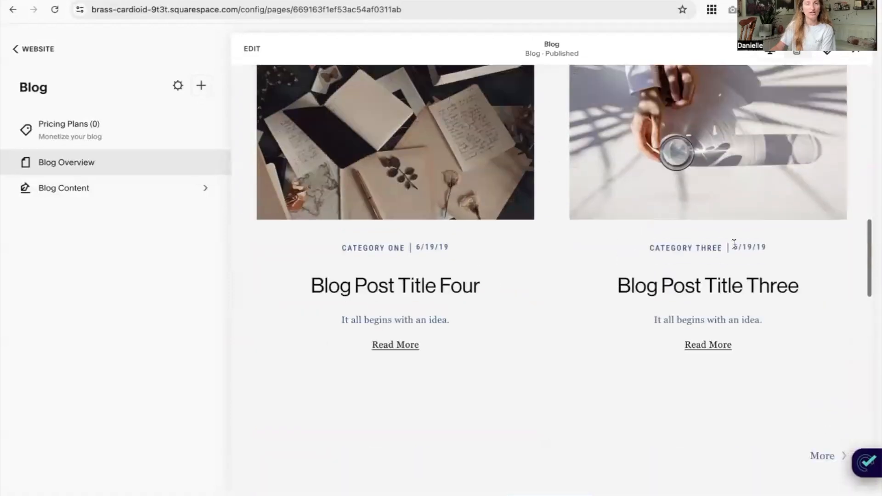
{"action": "left_click", "coordinate": [828, 459]}
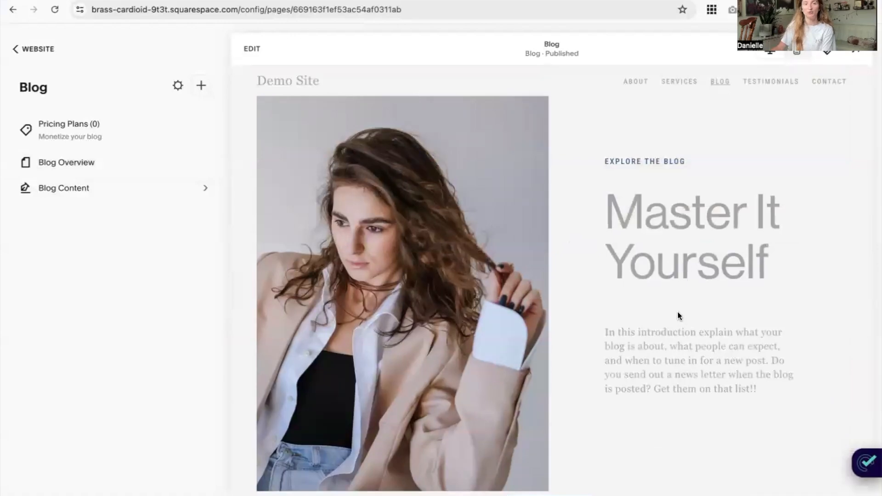
{"action": "scroll", "coordinate": [677, 316], "scroll_direction": "down", "scroll_amount": 15}
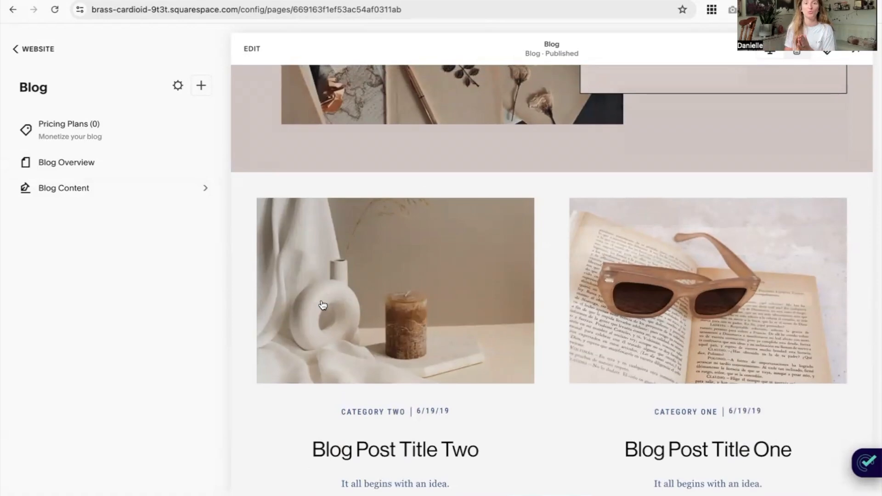
{"action": "scroll", "coordinate": [646, 317], "scroll_direction": "up", "scroll_amount": 4}
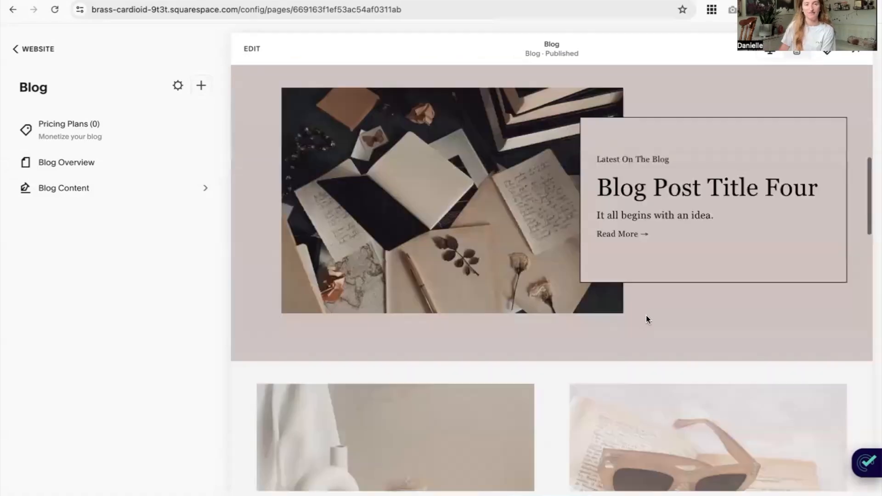
{"action": "scroll", "coordinate": [646, 315], "scroll_direction": "down", "scroll_amount": 5}
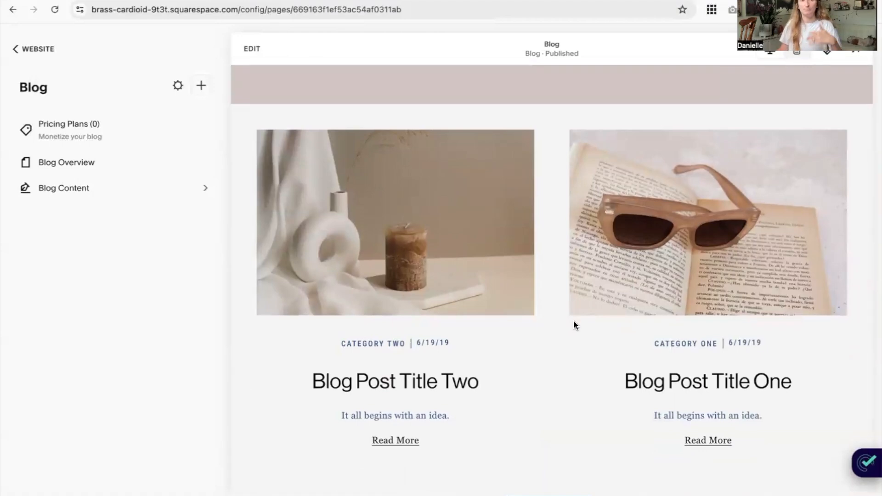
{"action": "scroll", "coordinate": [574, 321], "scroll_direction": "up", "scroll_amount": 5}
Step: Review the blog page's general settings and its SEO preview, title and description fields
{"action": "left_click", "coordinate": [178, 85]}
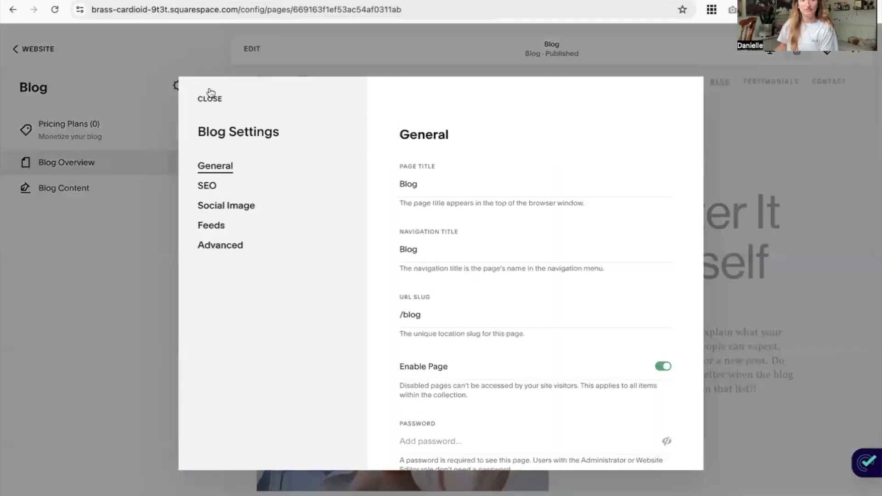
{"action": "scroll", "coordinate": [456, 378], "scroll_direction": "down", "scroll_amount": 4}
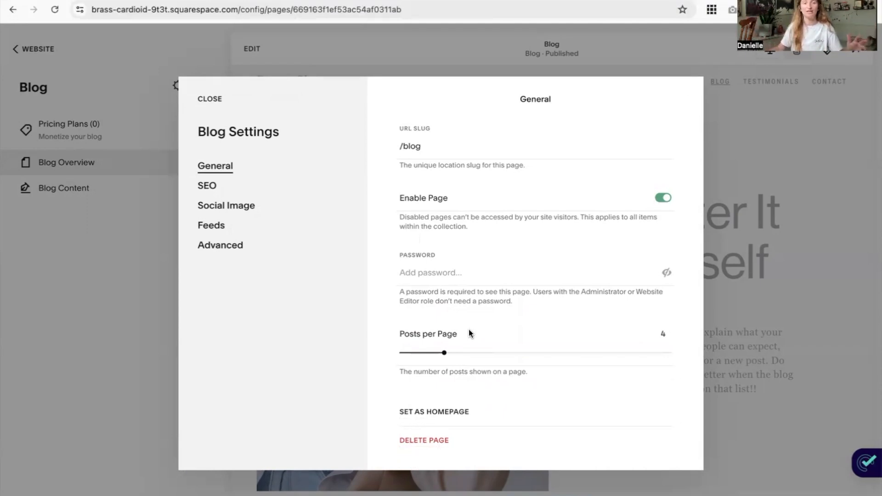
{"action": "scroll", "coordinate": [441, 433], "scroll_direction": "up", "scroll_amount": 2}
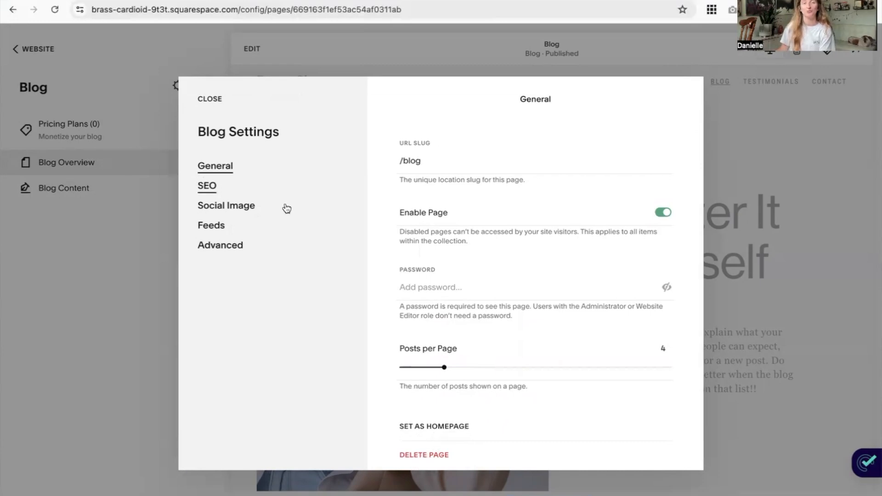
{"action": "left_click", "coordinate": [206, 185]}
{"action": "scroll", "coordinate": [431, 234], "scroll_direction": "down", "scroll_amount": 3}
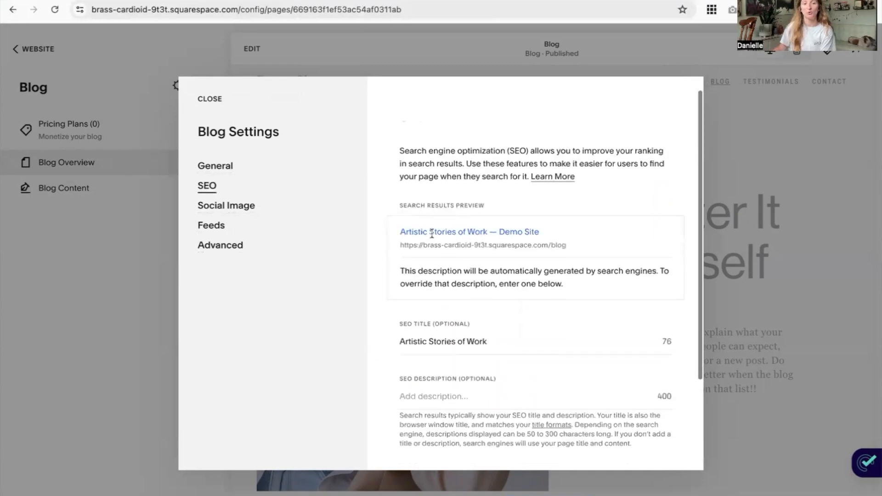
{"action": "scroll", "coordinate": [459, 267], "scroll_direction": "up", "scroll_amount": 2}
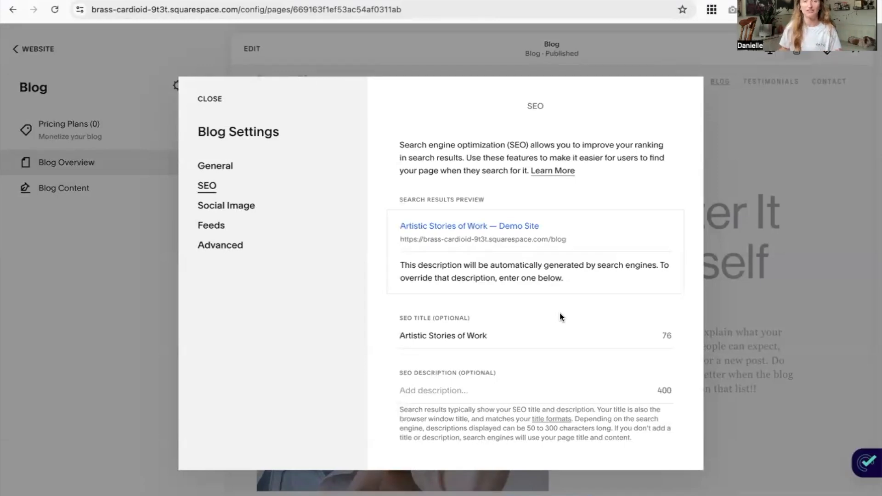
{"action": "left_click_drag", "start_coordinate": [512, 338], "coordinate": [364, 321]}
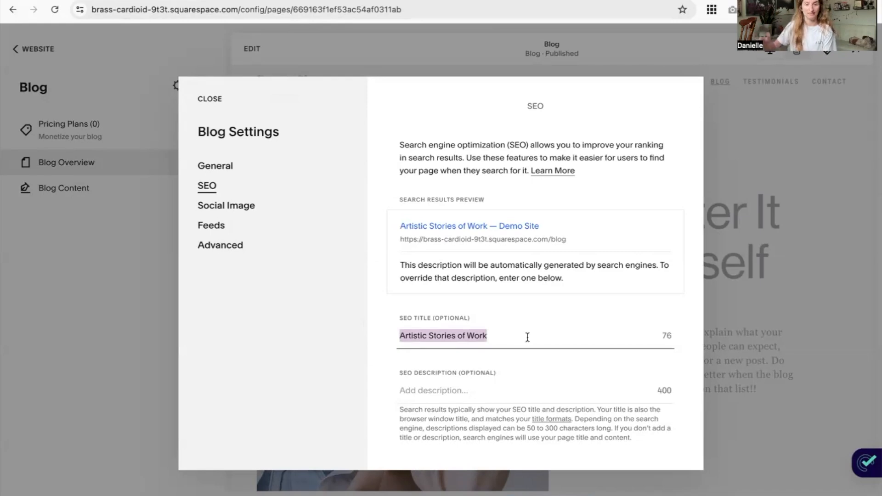
{"action": "scroll", "coordinate": [460, 340], "scroll_direction": "down", "scroll_amount": 2}
{"action": "left_click", "coordinate": [434, 341]}
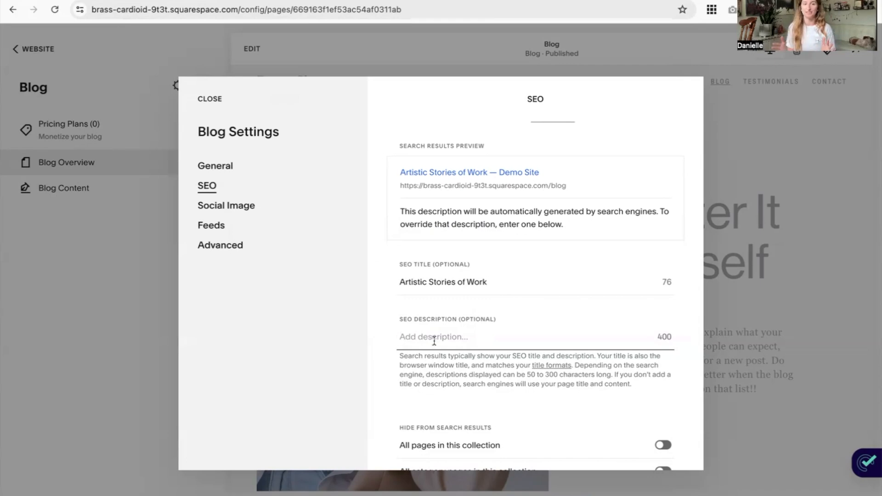
Step: Clear the blog page's SEO title and paste back "Artistic Stories of Work"
{"action": "left_click_drag", "start_coordinate": [490, 281], "coordinate": [349, 274]}
{"action": "key", "text": "ctrl+c"}
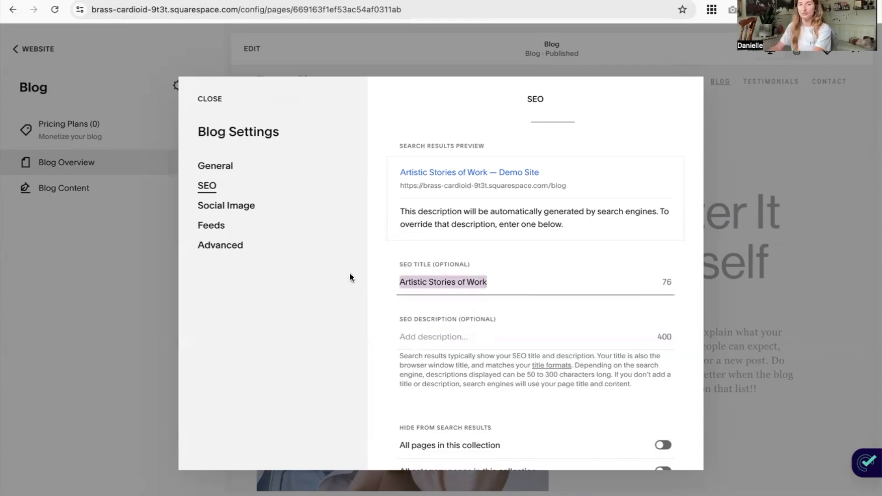
{"action": "key", "text": "BackSpace"}
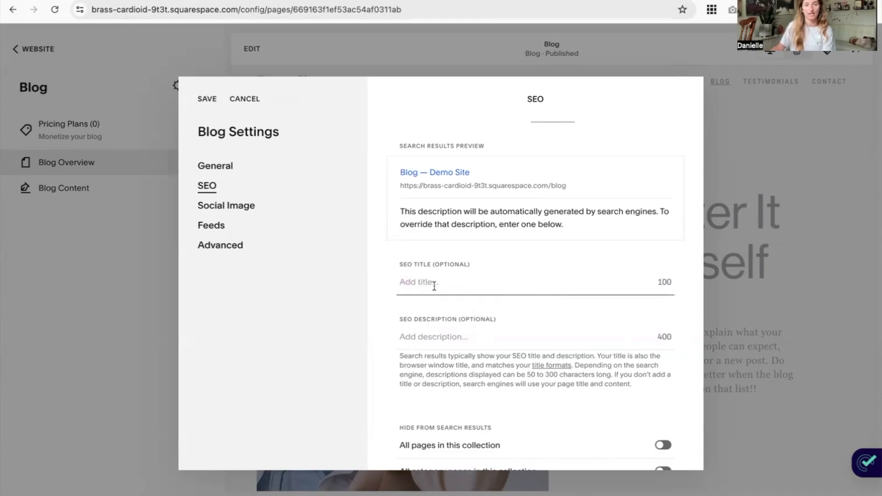
{"action": "key", "text": "ctrl+v"}
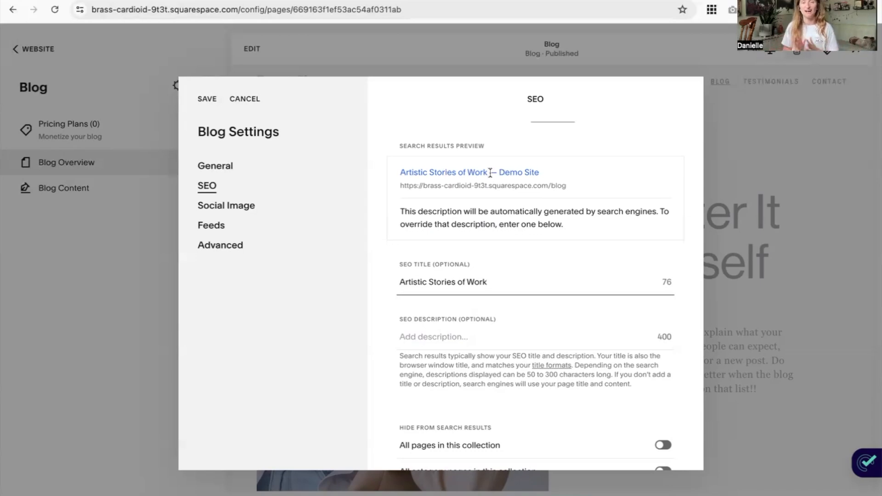
{"action": "scroll", "coordinate": [492, 175], "scroll_direction": "up", "scroll_amount": 1}
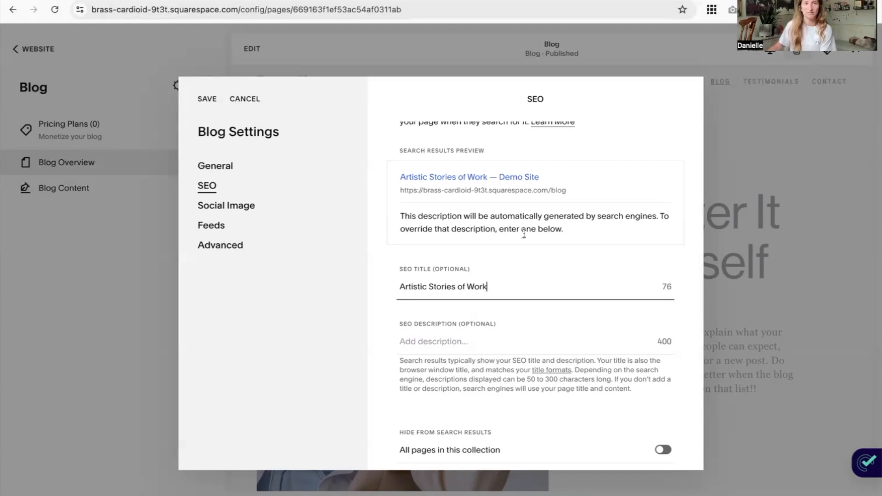
{"action": "triple_click", "coordinate": [645, 291]}
{"action": "left_click_drag", "start_coordinate": [503, 288], "coordinate": [401, 278]}
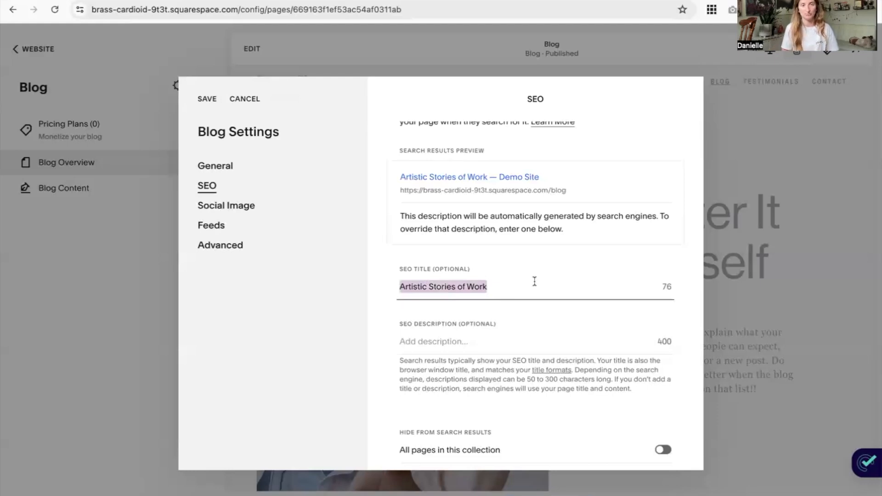
Step: Hide all pages in the blog collection from search results and turn that option back off
{"action": "scroll", "coordinate": [534, 281], "scroll_direction": "down", "scroll_amount": 2}
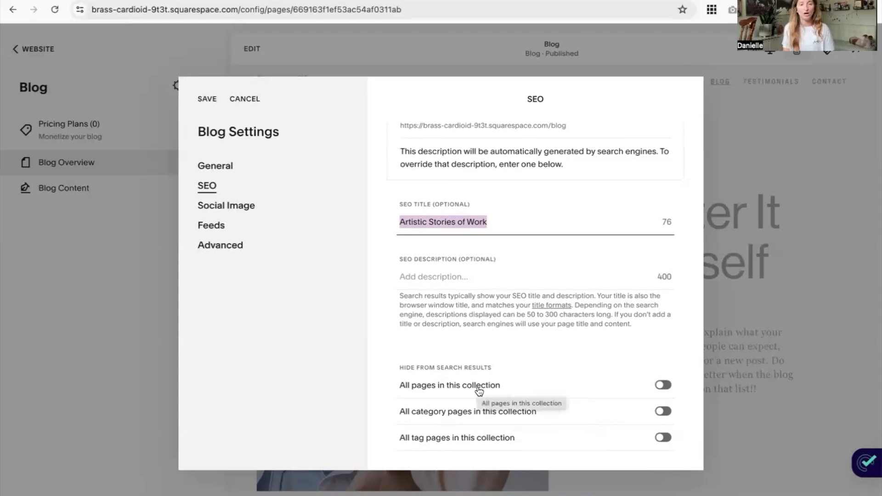
{"action": "left_click", "coordinate": [665, 386]}
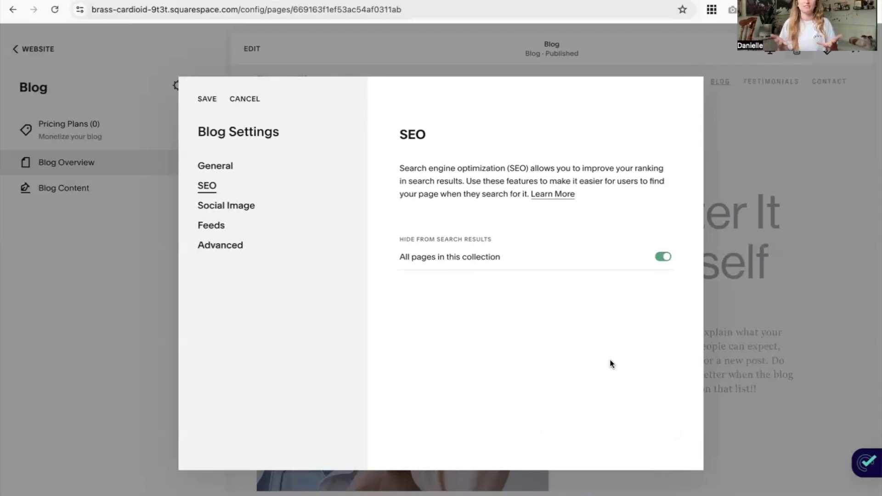
{"action": "left_click", "coordinate": [663, 257]}
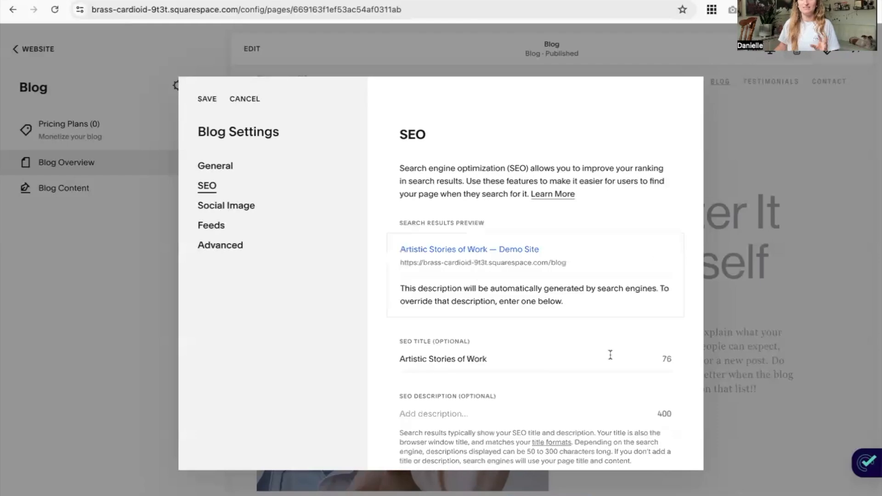
Step: Hide all tag pages in the blog collection from search results
{"action": "scroll", "coordinate": [569, 299], "scroll_direction": "down", "scroll_amount": 3}
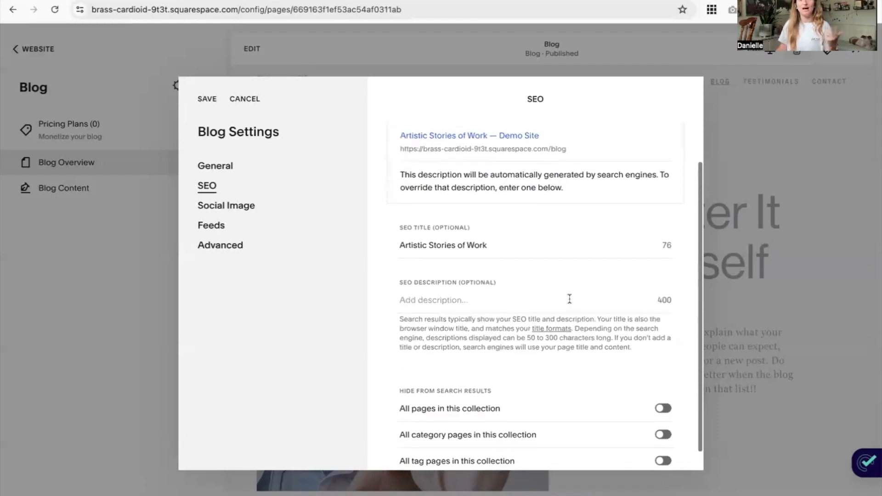
{"action": "scroll", "coordinate": [570, 299], "scroll_direction": "down", "scroll_amount": 1}
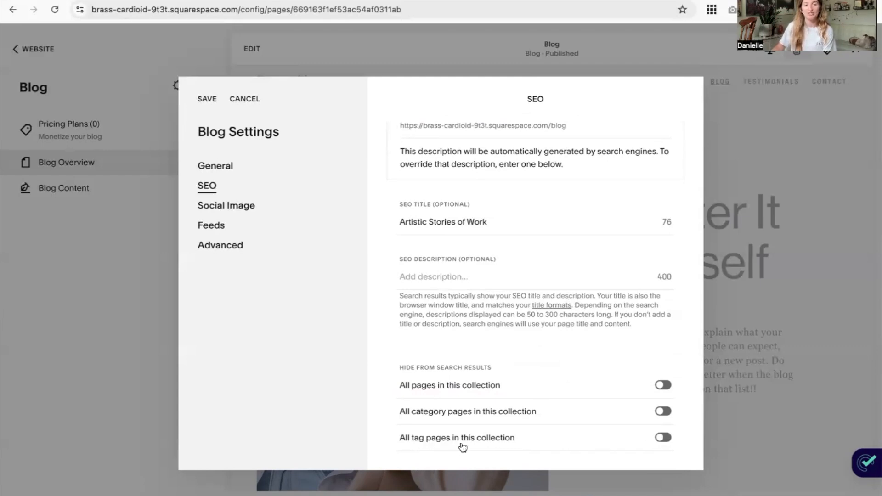
{"action": "left_click", "coordinate": [665, 439]}
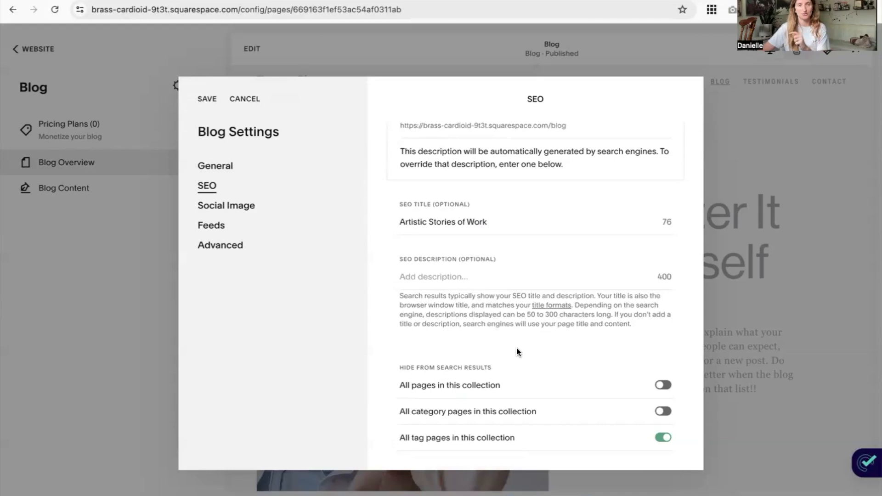
Step: Review the blog's social sharing image options and its podcasting, Apple News and replacement feed settings
{"action": "left_click", "coordinate": [227, 205]}
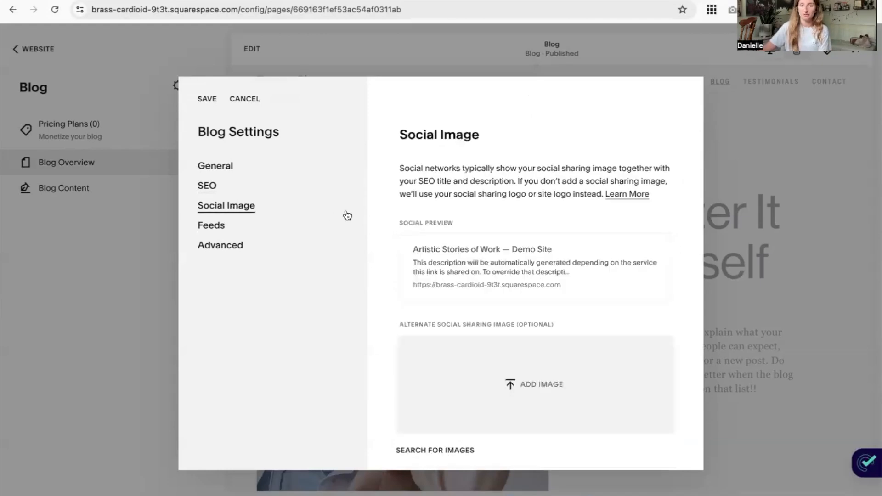
{"action": "scroll", "coordinate": [477, 227], "scroll_direction": "down", "scroll_amount": 1}
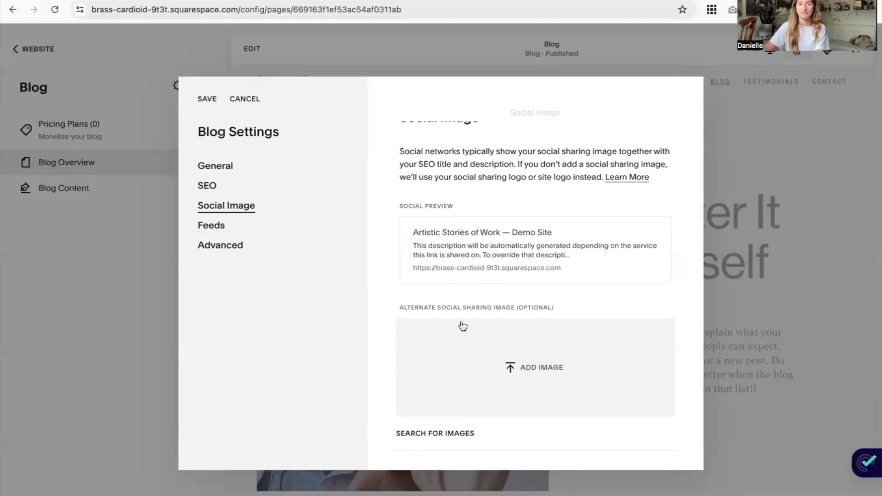
{"action": "left_click", "coordinate": [215, 228]}
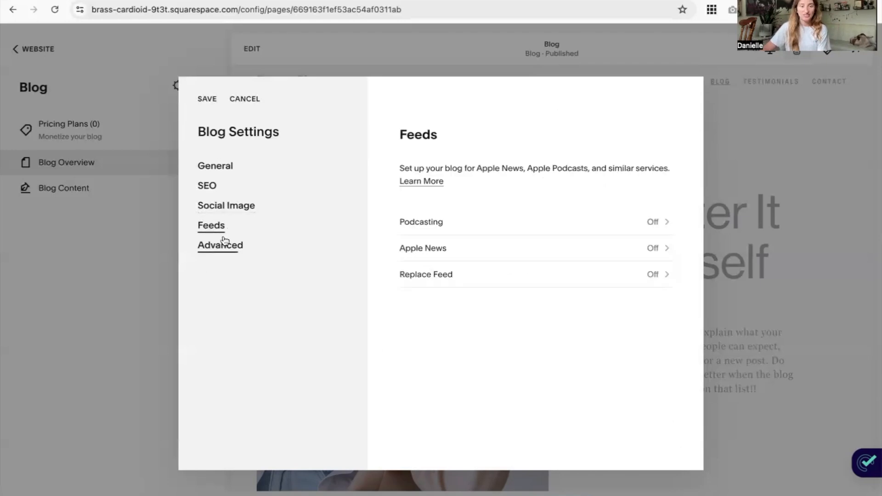
{"action": "left_click", "coordinate": [487, 225]}
{"action": "left_click", "coordinate": [408, 98]}
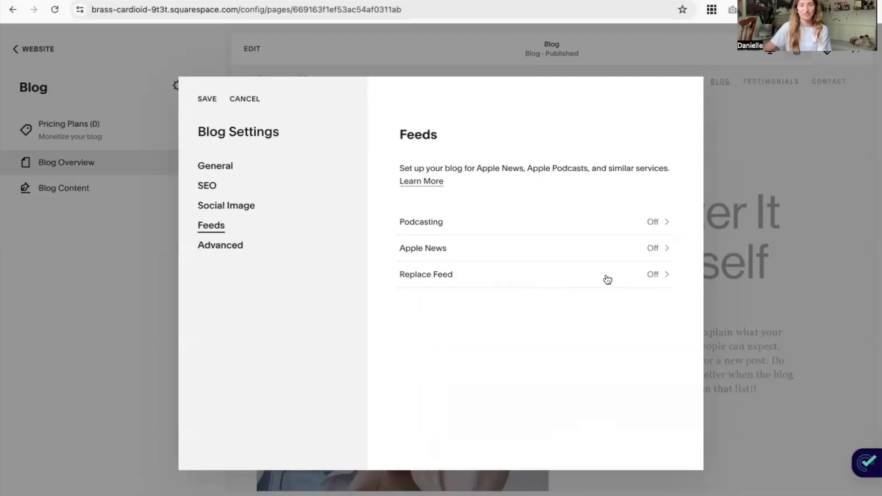
Step: Review the blog's advanced settings, including the options for managing categories and tags
{"action": "left_click", "coordinate": [244, 250]}
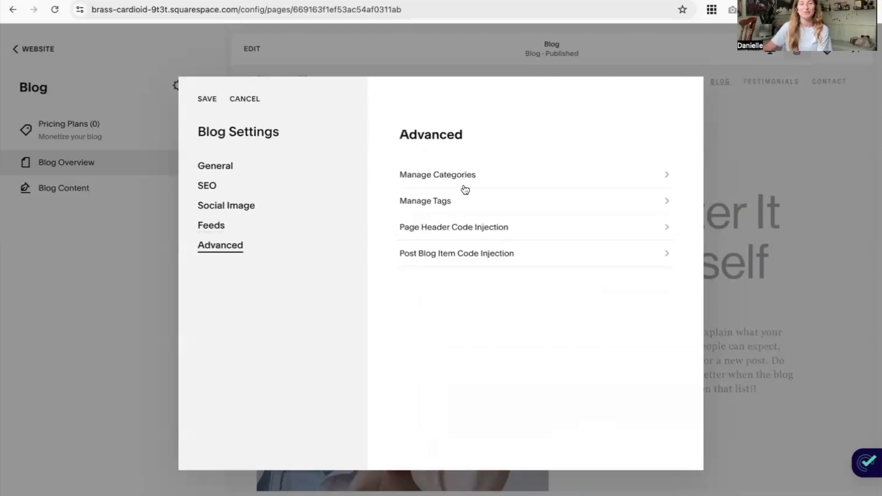
{"action": "left_click", "coordinate": [495, 178]}
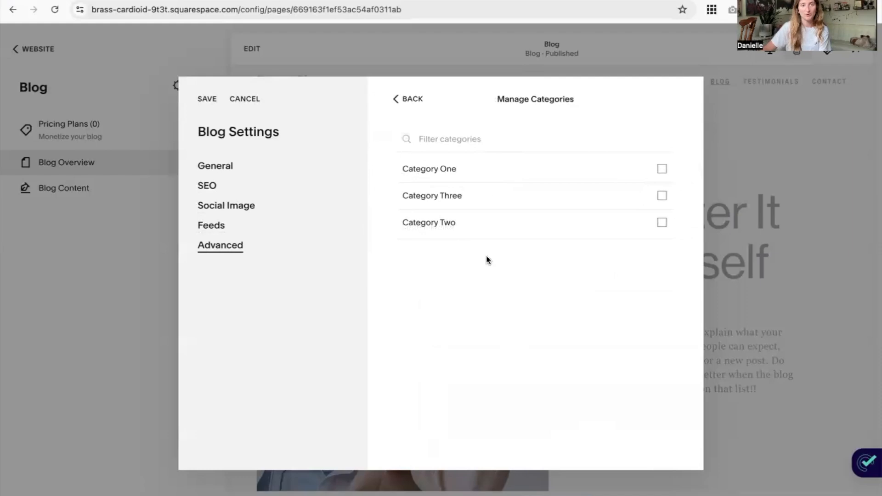
{"action": "left_click", "coordinate": [399, 100]}
{"action": "left_click", "coordinate": [419, 203]}
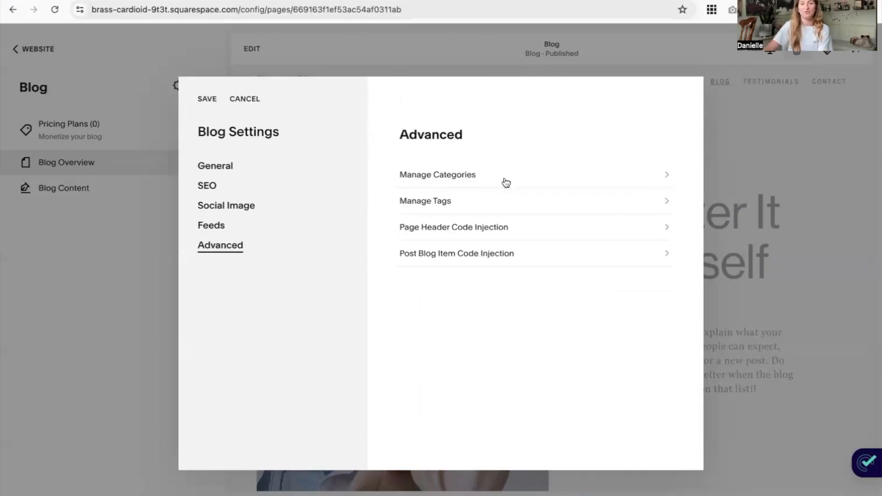
Step: Open Category One for renaming in the category manager and cancel the edit
{"action": "left_click", "coordinate": [505, 182]}
{"action": "left_click", "coordinate": [439, 170]}
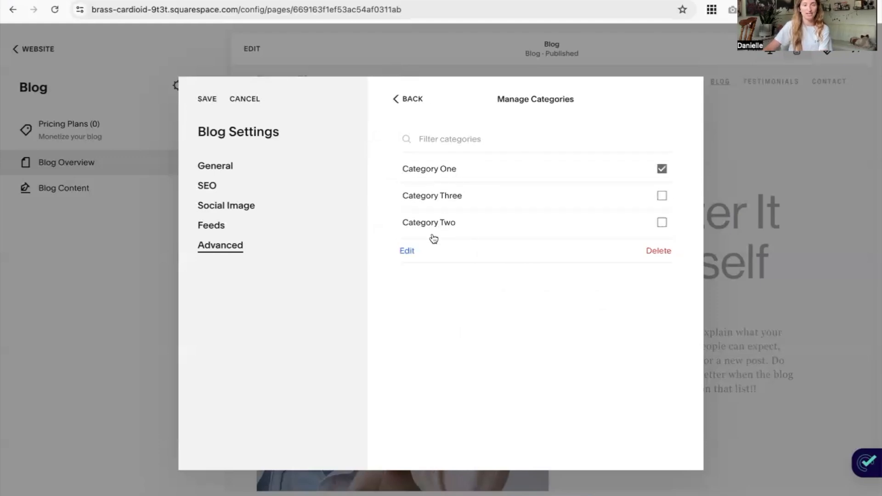
{"action": "left_click", "coordinate": [407, 250]}
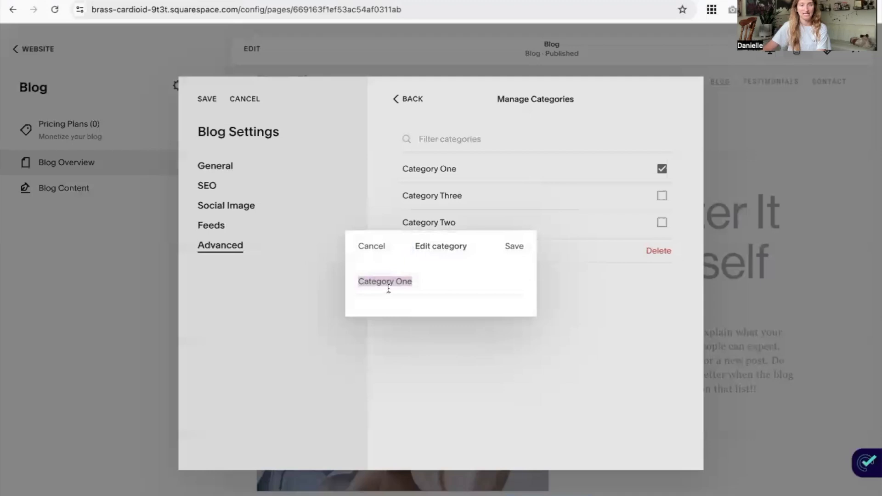
{"action": "left_click", "coordinate": [365, 248]}
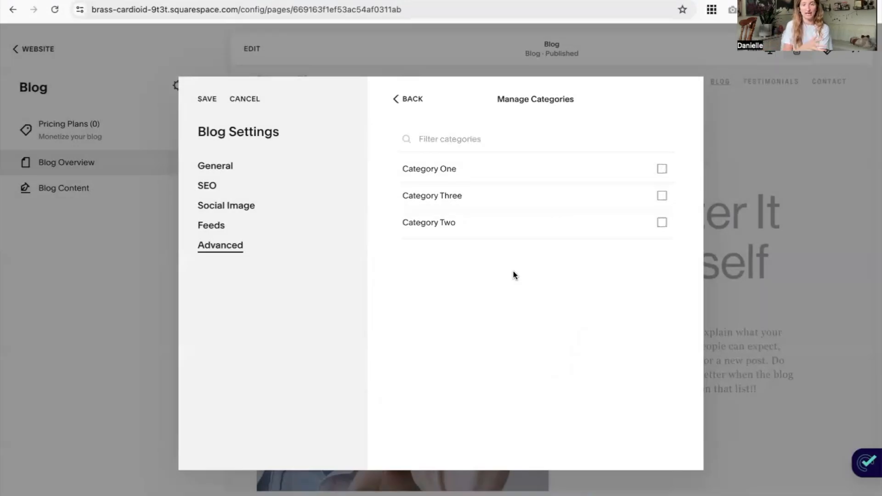
{"action": "left_click", "coordinate": [408, 99]}
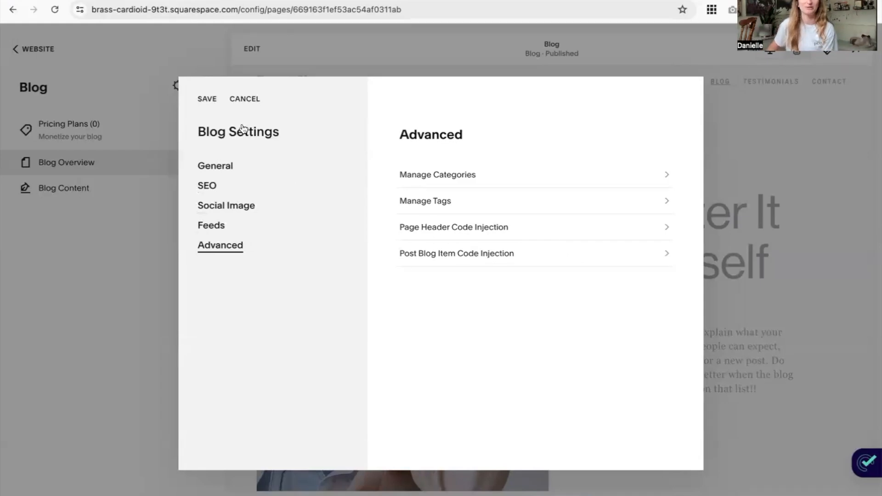
Step: Save the blog settings and look over the blog's posts before returning to the blog overview
{"action": "left_click", "coordinate": [199, 97]}
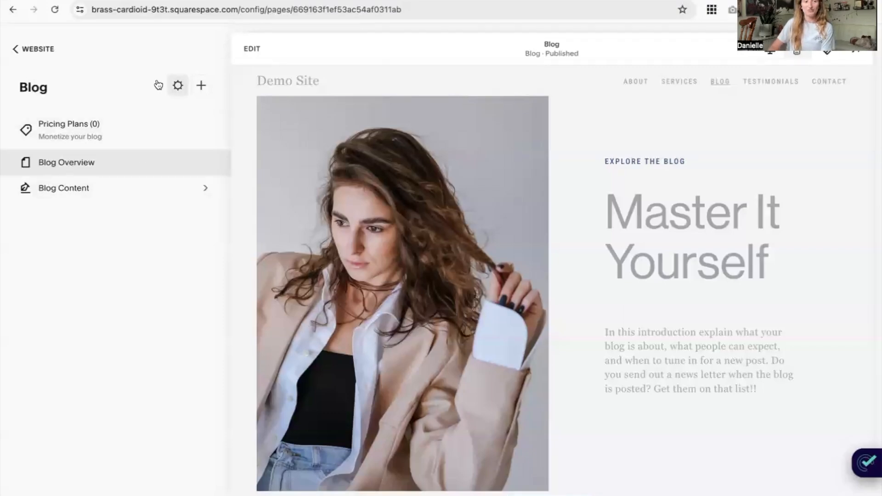
{"action": "scroll", "coordinate": [587, 252], "scroll_direction": "down", "scroll_amount": 15}
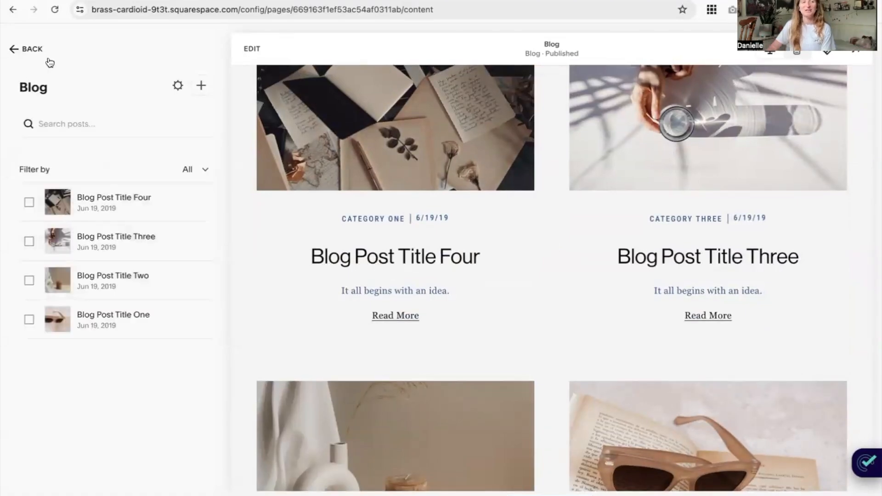
{"action": "left_click", "coordinate": [47, 58]}
{"action": "left_click", "coordinate": [142, 163]}
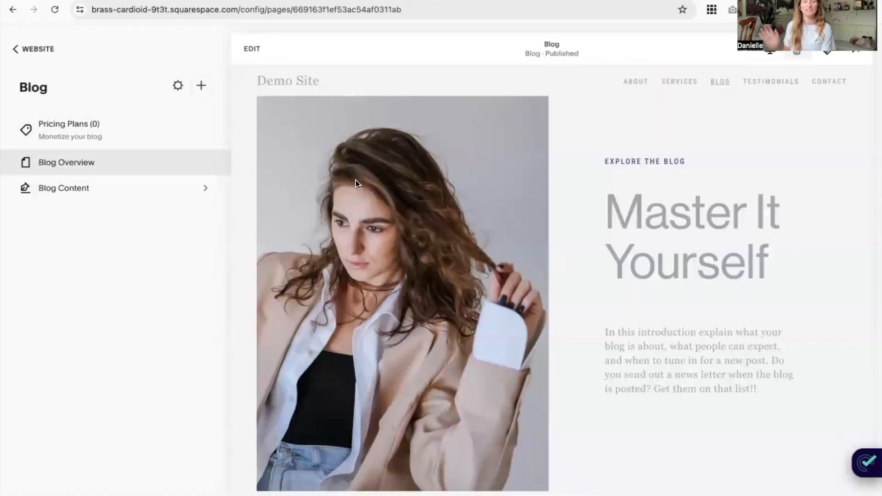